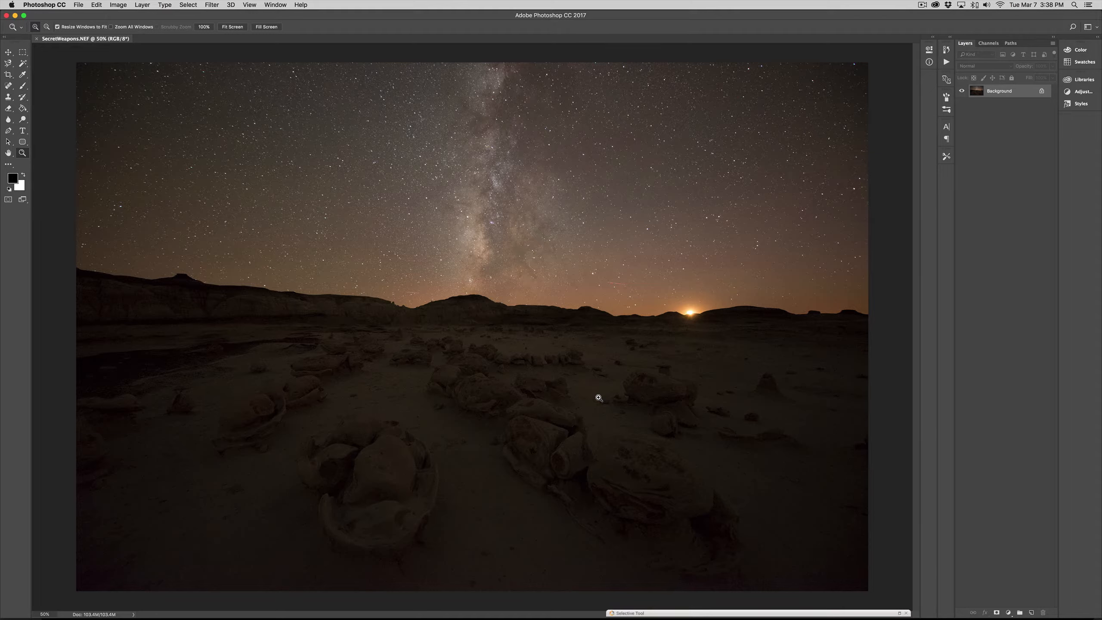
Unlock the Background layer to turn it into a regular editable layer.
left_click(8, 53)
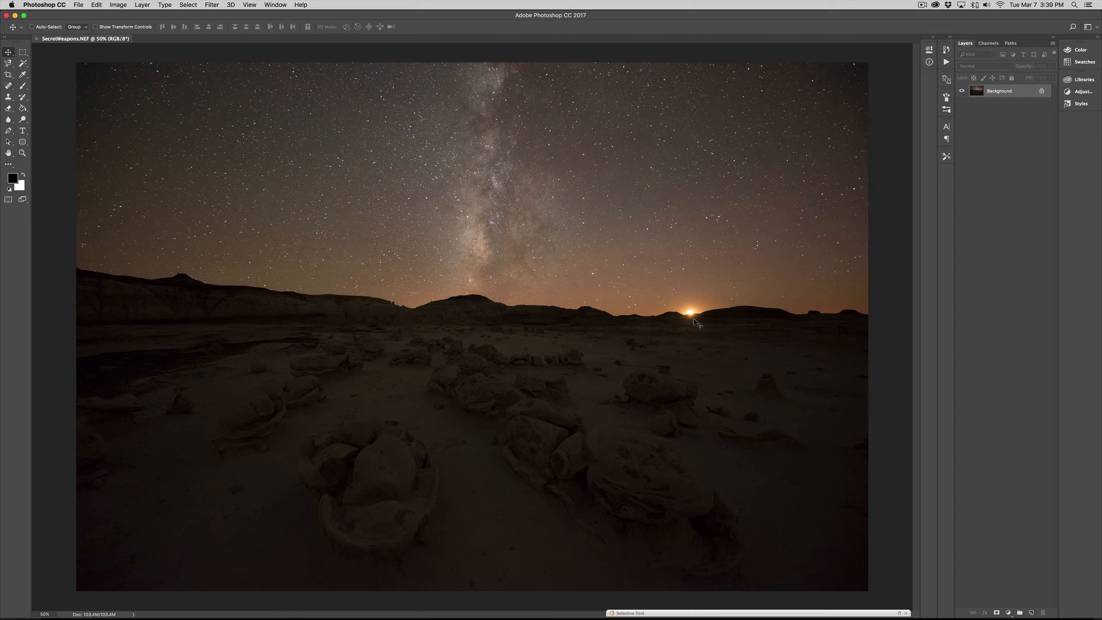
left_click(1042, 92)
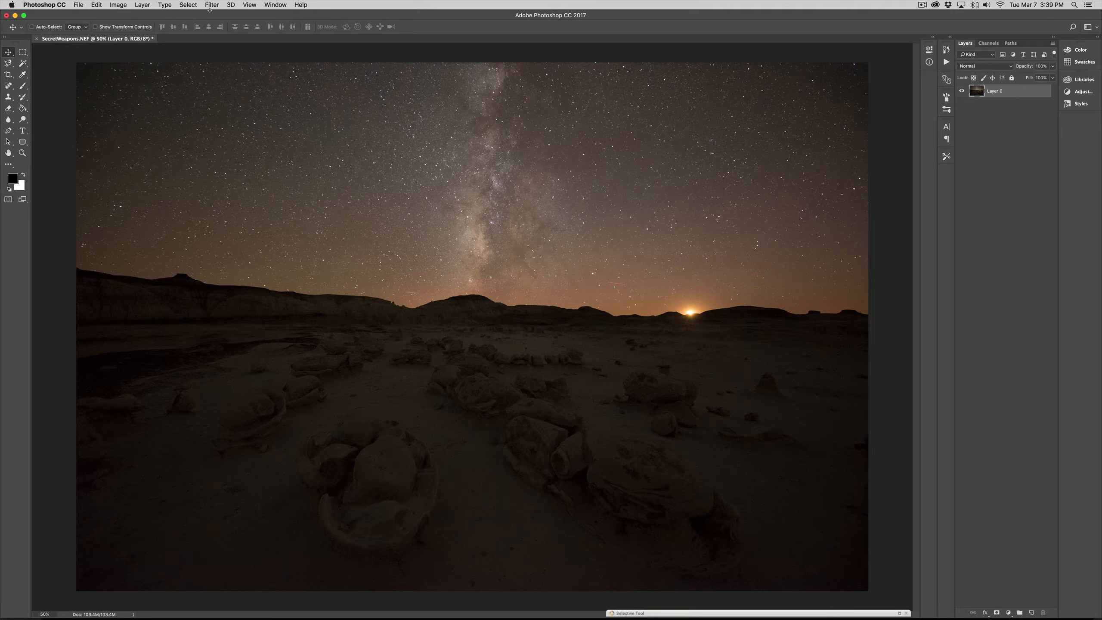
Duplicate the unlocked photo layer under its default name and keep the copy selected.
left_click(142, 5)
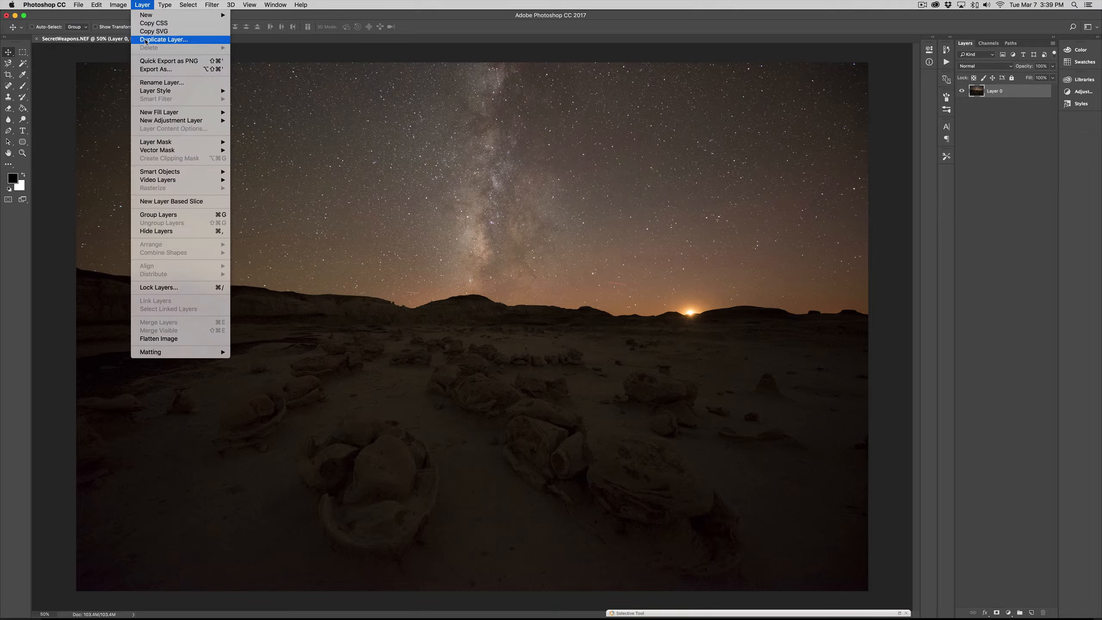
left_click(146, 40)
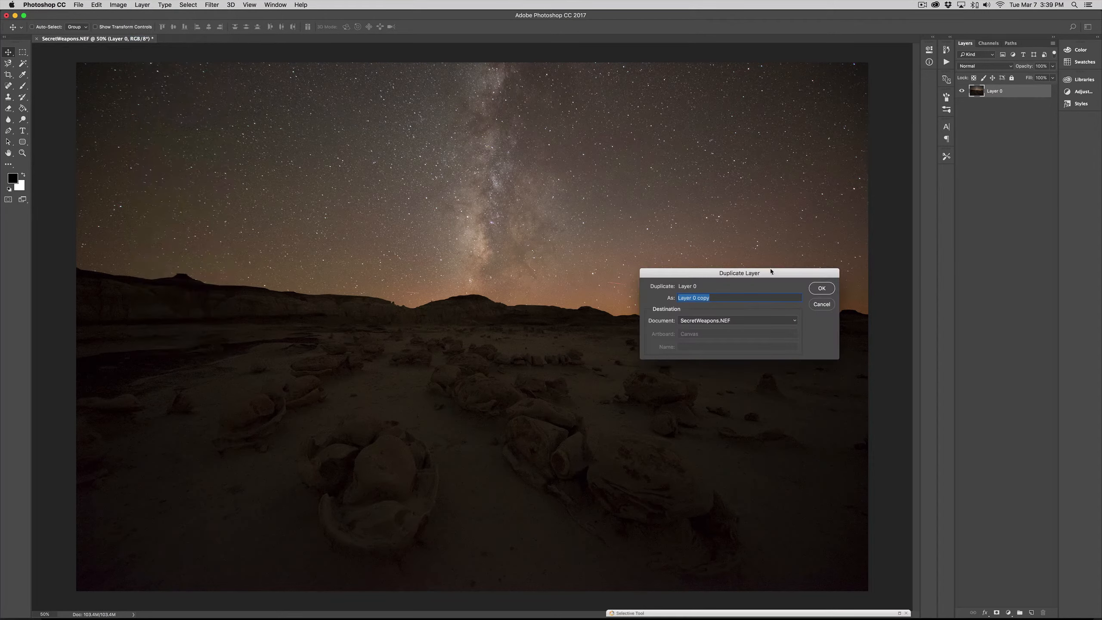
left_click(827, 290)
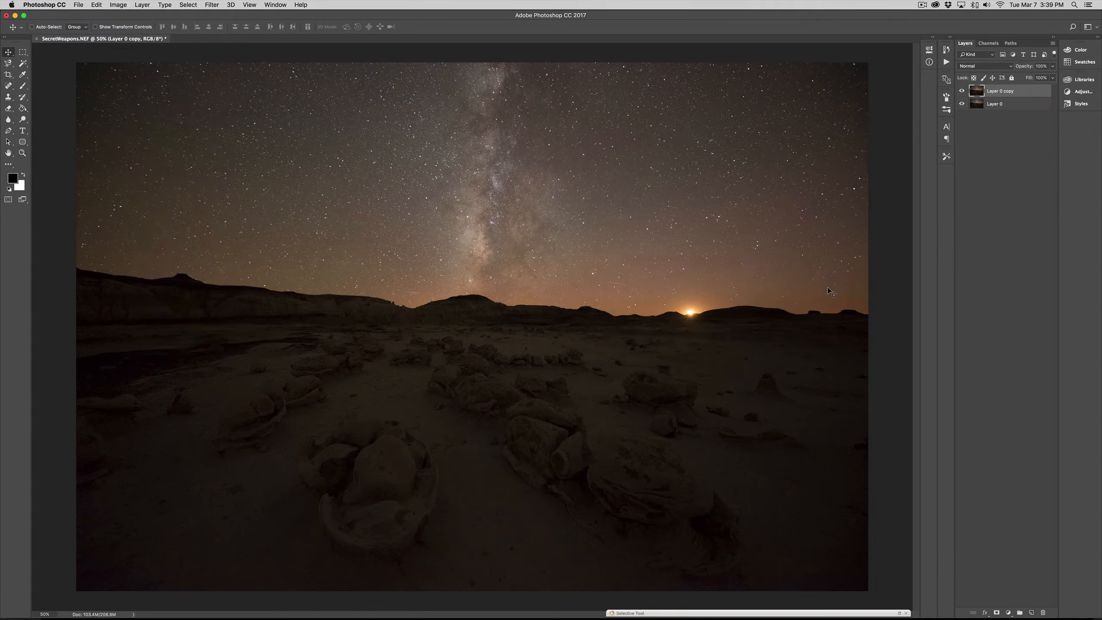
left_click(1020, 105)
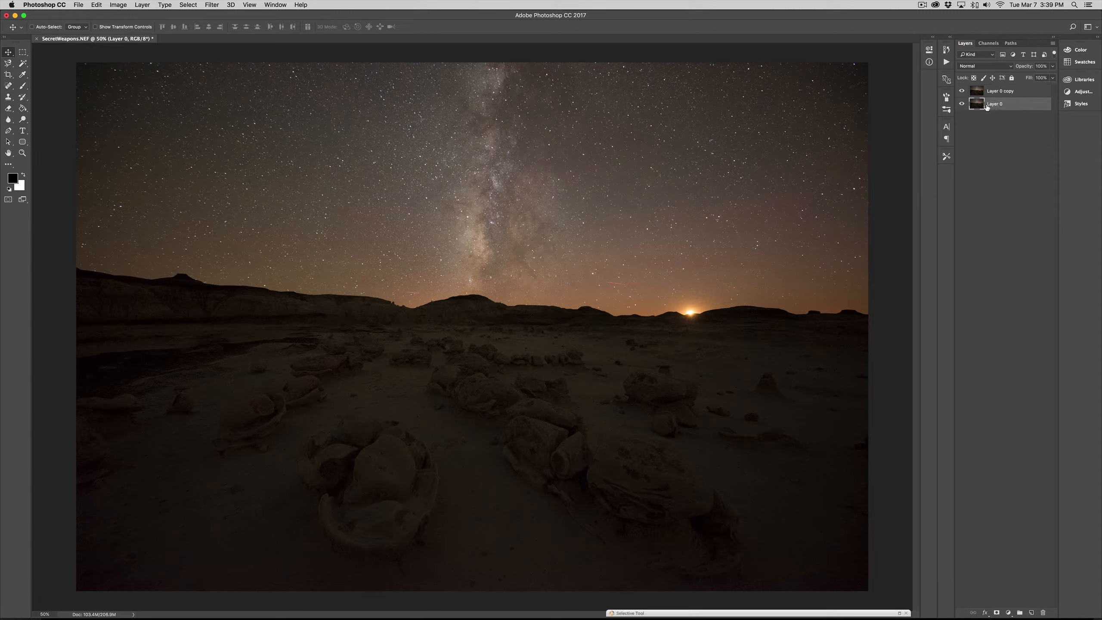
left_click(1017, 91)
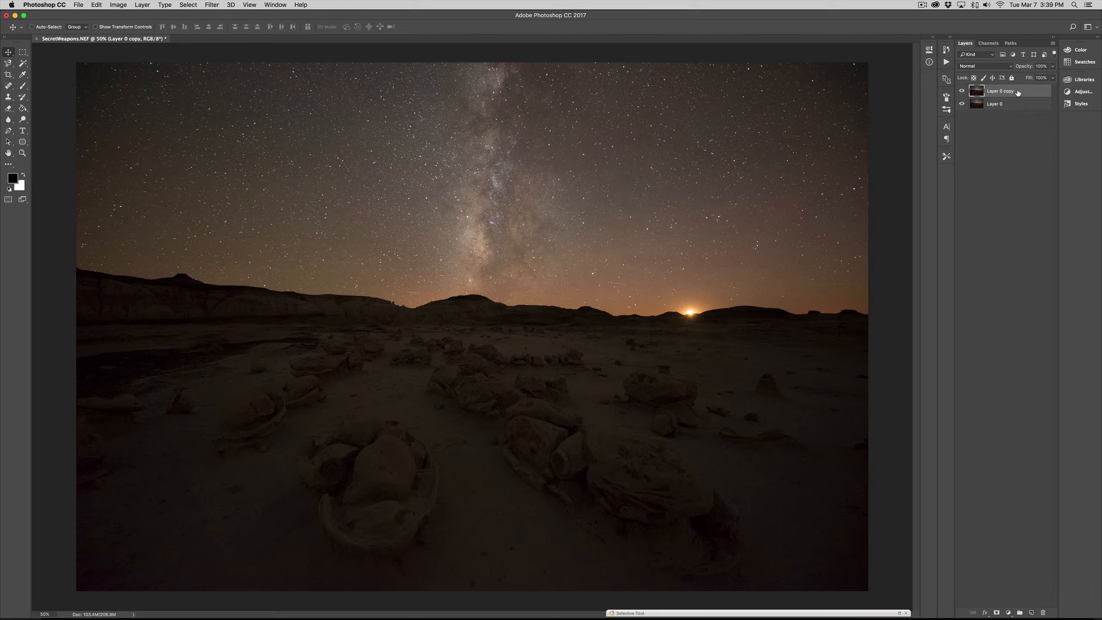
Open the Camera Raw Filter on the duplicate layer and set its Dehaze amount to +27.
left_click(212, 5)
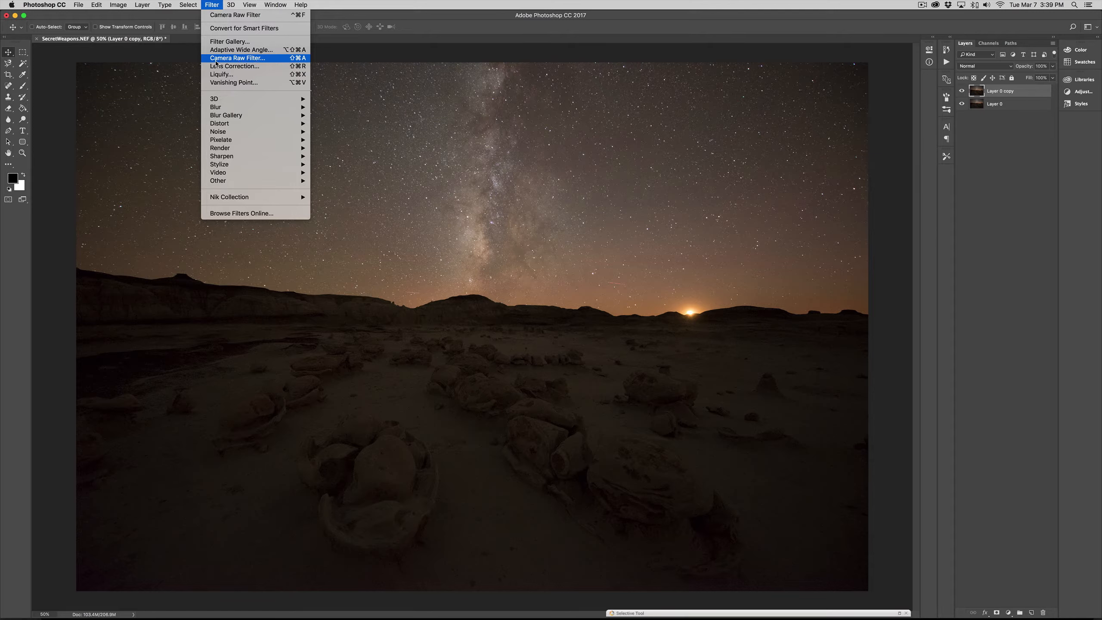
left_click(240, 61)
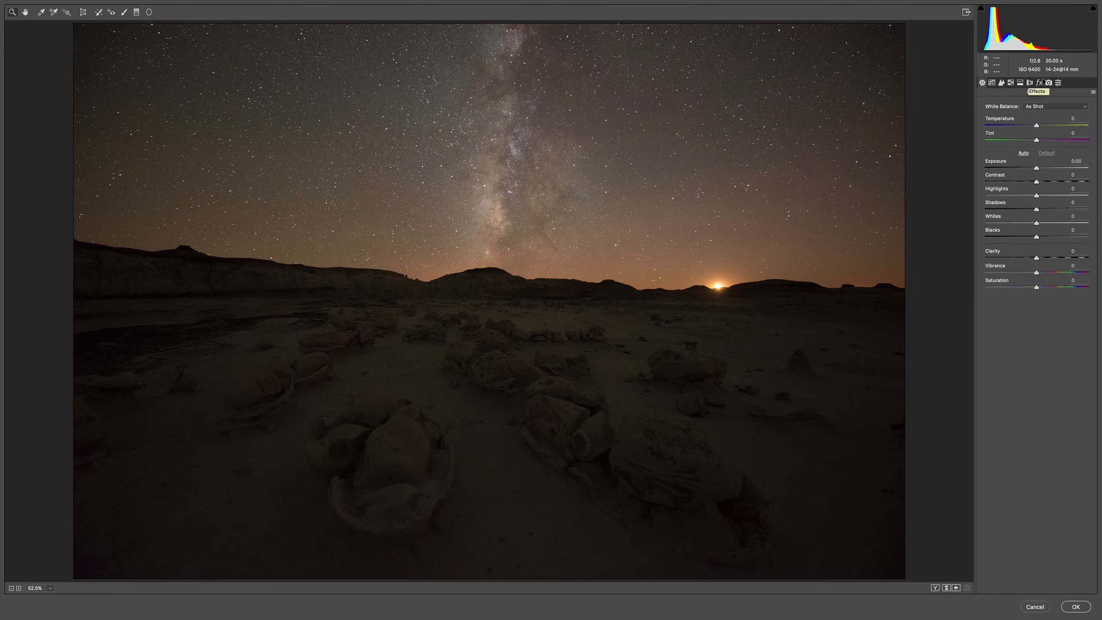
left_click(1039, 84)
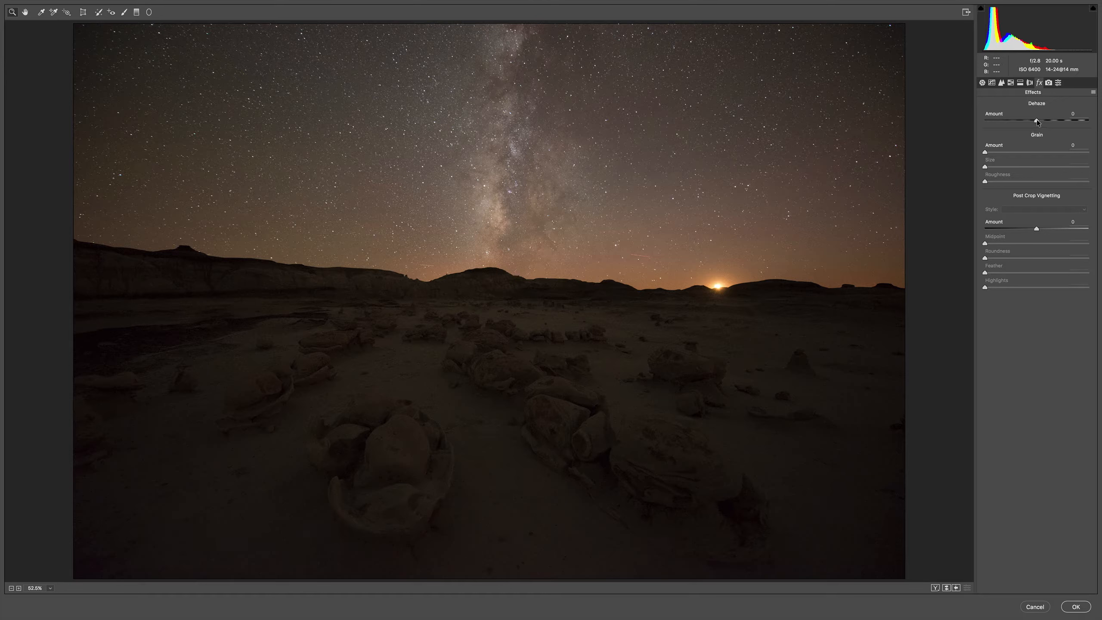
mouse_move(1036, 122)
left_mouse_down()
mouse_move(1069, 122)
mouse_move(1000, 124)
mouse_move(1067, 121)
mouse_move(1018, 123)
mouse_move(1065, 121)
mouse_move(1020, 124)
mouse_move(1047, 121)
mouse_move(1036, 123)
left_mouse_up()
left_click_drag(1035, 121, 1051, 129)
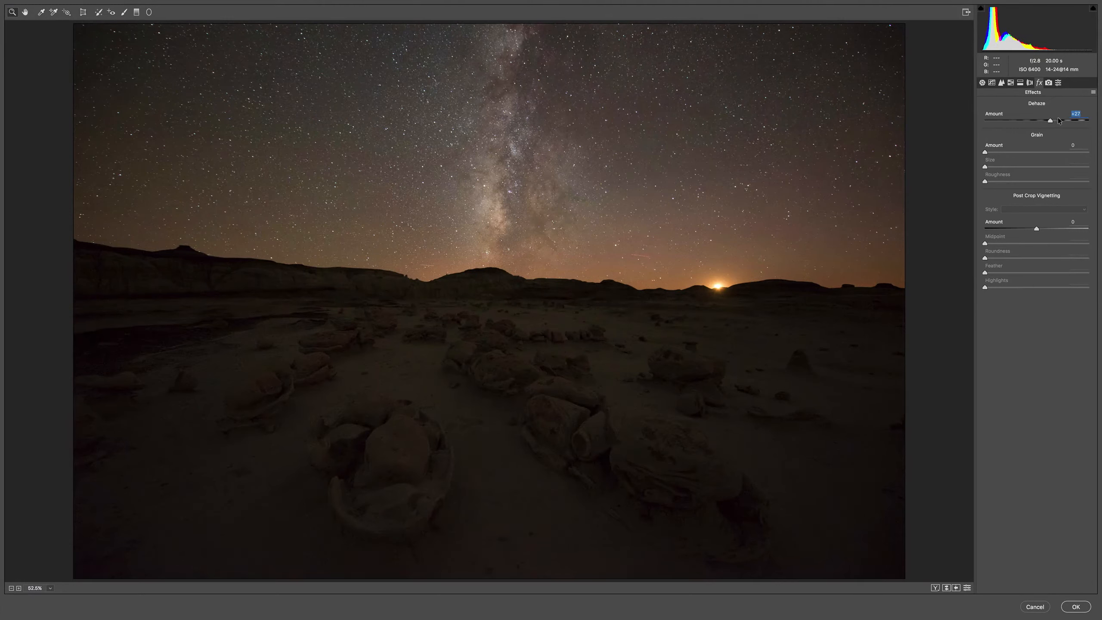
Raise Clarity to just over half its positive range and apply the Camera Raw Filter to the duplicate layer.
left_click(983, 82)
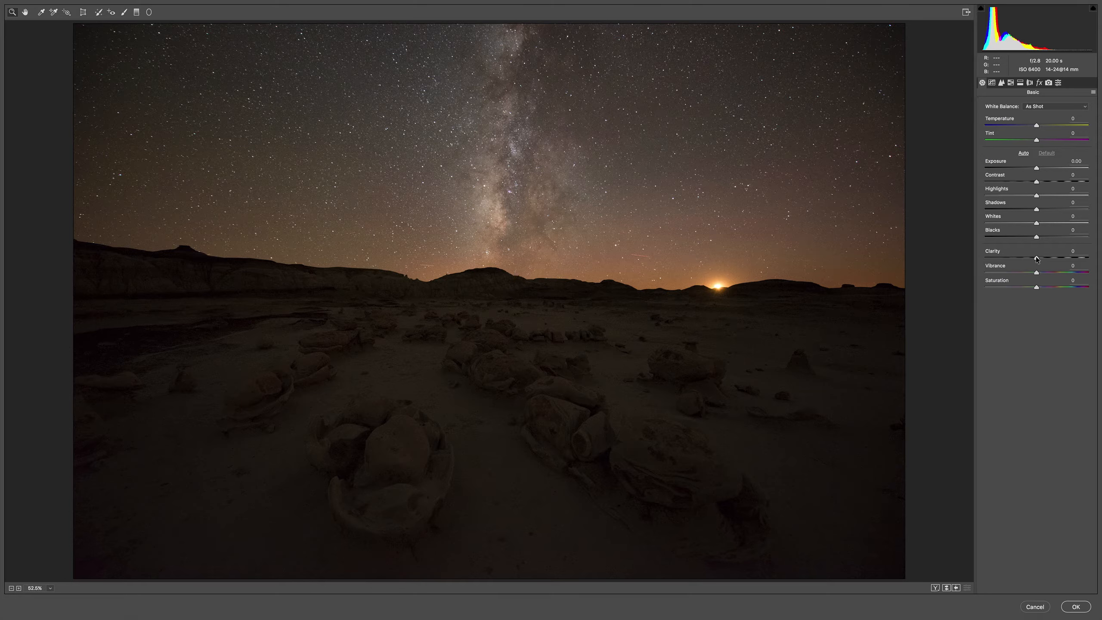
left_click_drag(1036, 258, 1063, 256)
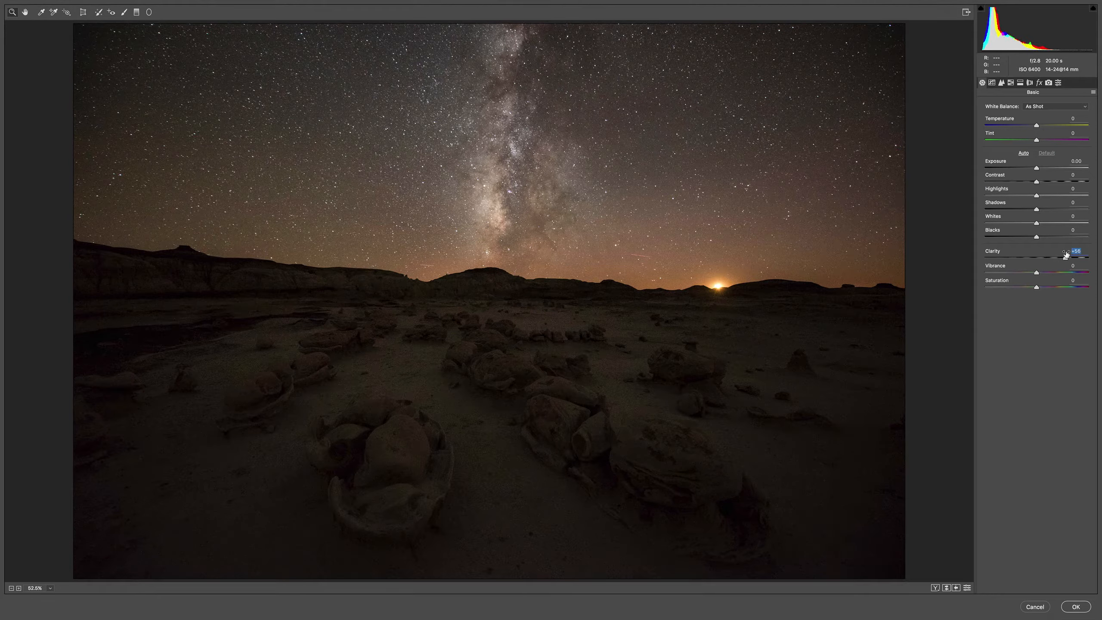
left_click(1076, 251)
left_click(1077, 607)
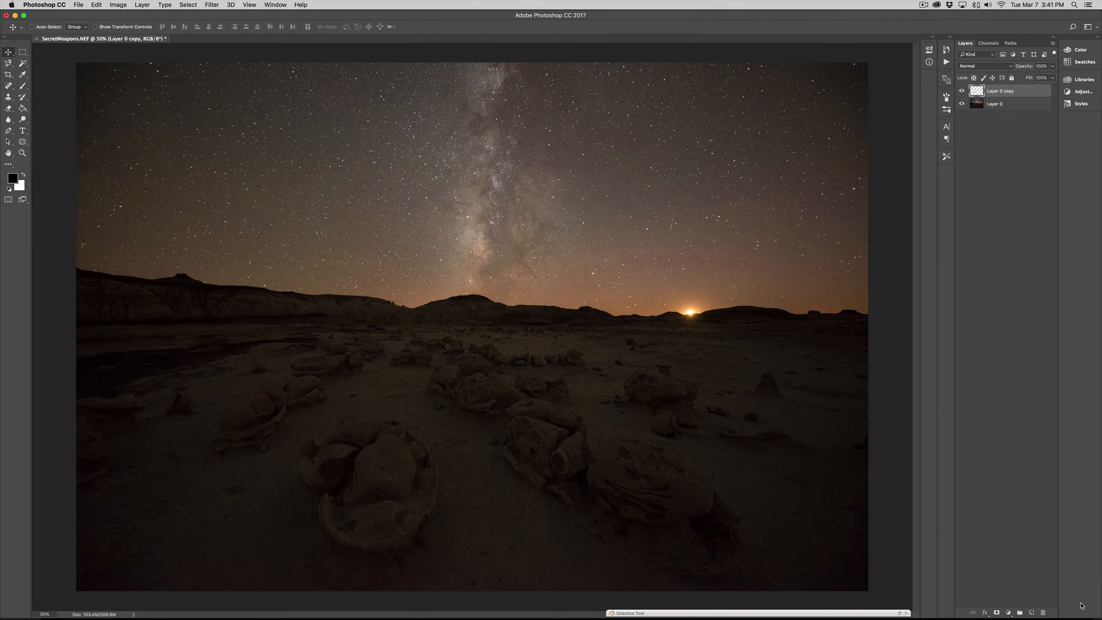
Toggle the duplicate layer's visibility to compare the filtered sky with the original.
left_click(961, 91)
left_click(961, 91)
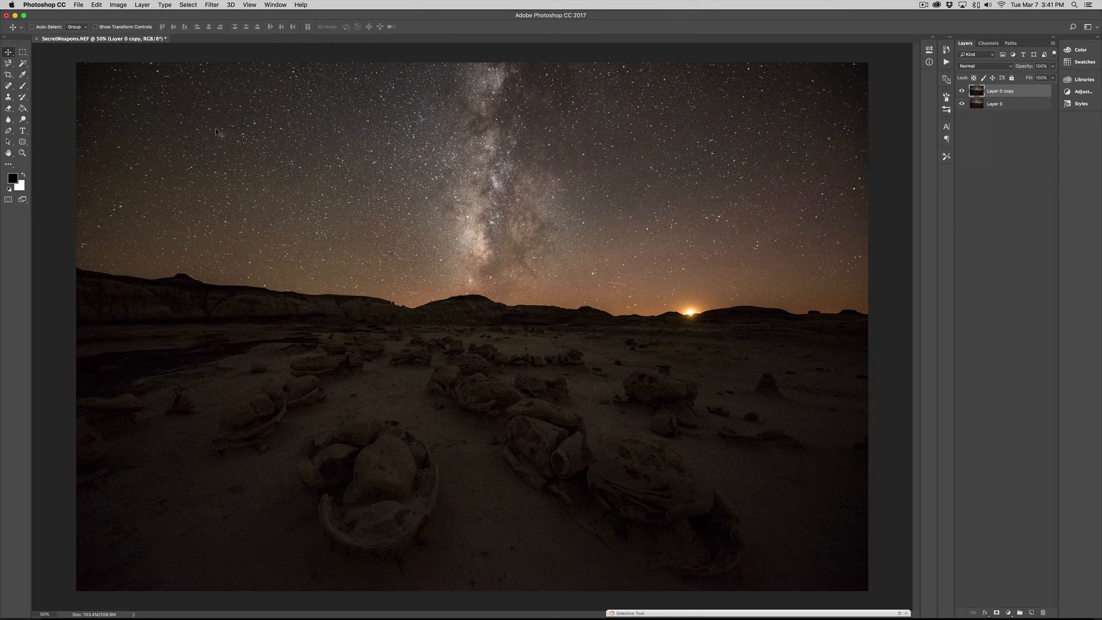
left_click(961, 91)
left_click(961, 92)
Add a white layer mask to the duplicate and set up a soft brush about 1400 px wide at 50% opacity.
left_click(997, 612)
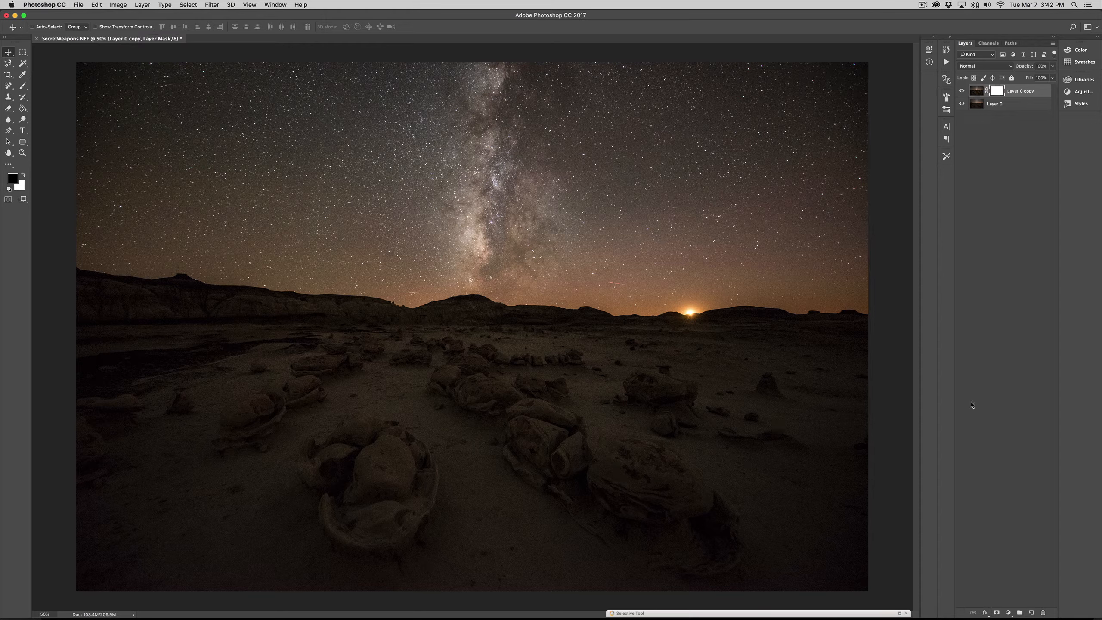
left_click(22, 86)
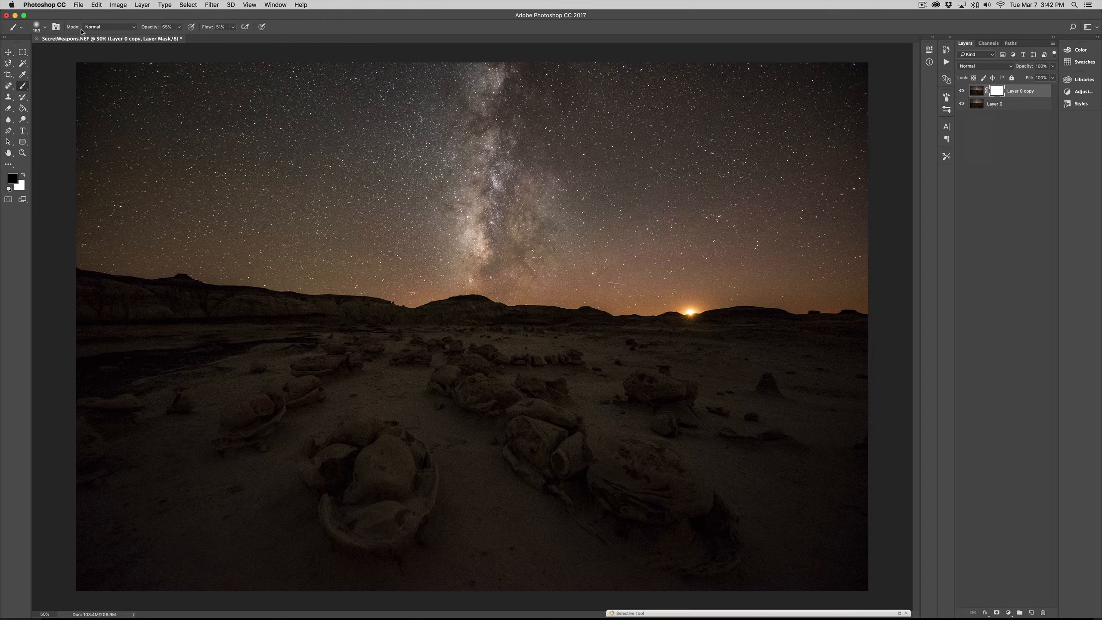
left_click(45, 29)
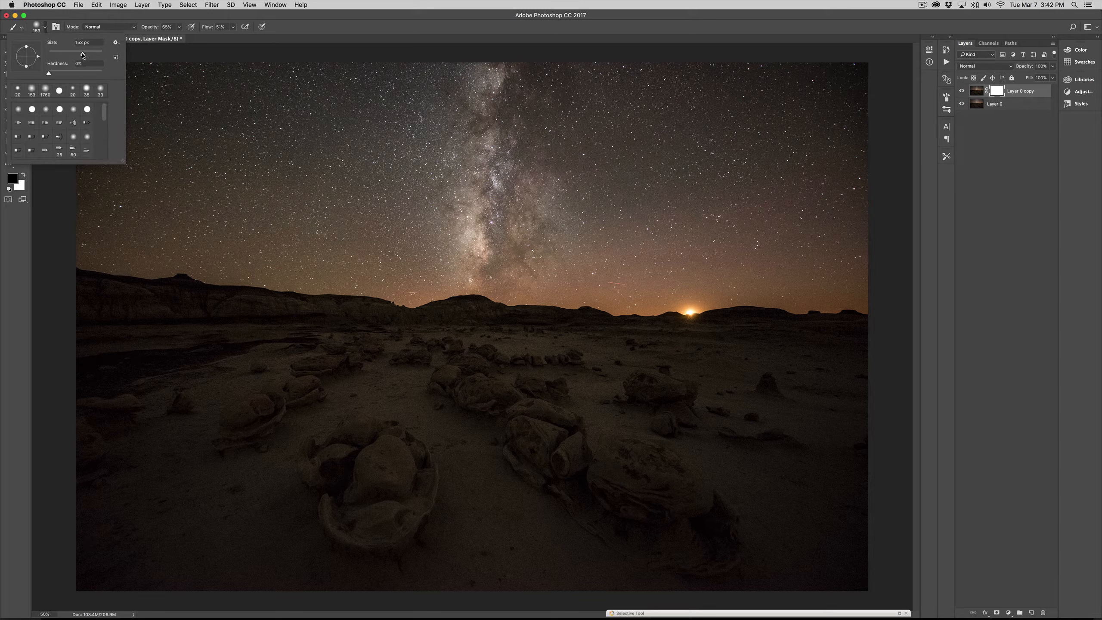
left_click_drag(83, 55, 99, 56)
left_click(180, 28)
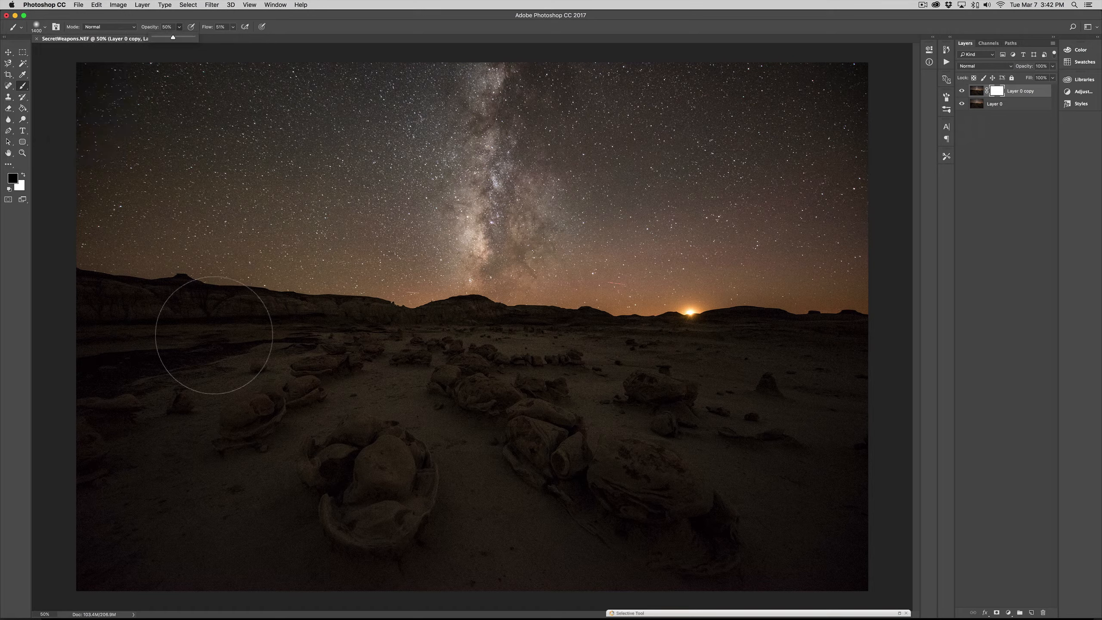
Paint the mask black over the dark foreground up to the horizon, temporarily hiding the lower layer to check coverage.
left_click(258, 431)
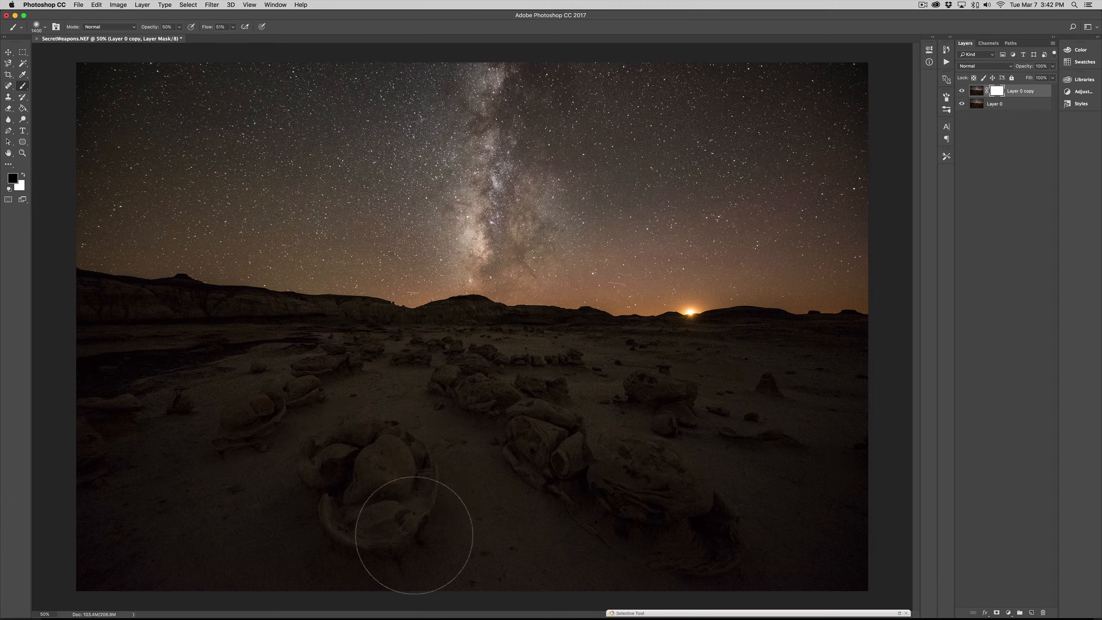
left_click(804, 489)
mouse_move(439, 376)
left_mouse_down()
mouse_move(151, 401)
mouse_move(476, 422)
mouse_move(508, 462)
left_mouse_up()
left_click(962, 104)
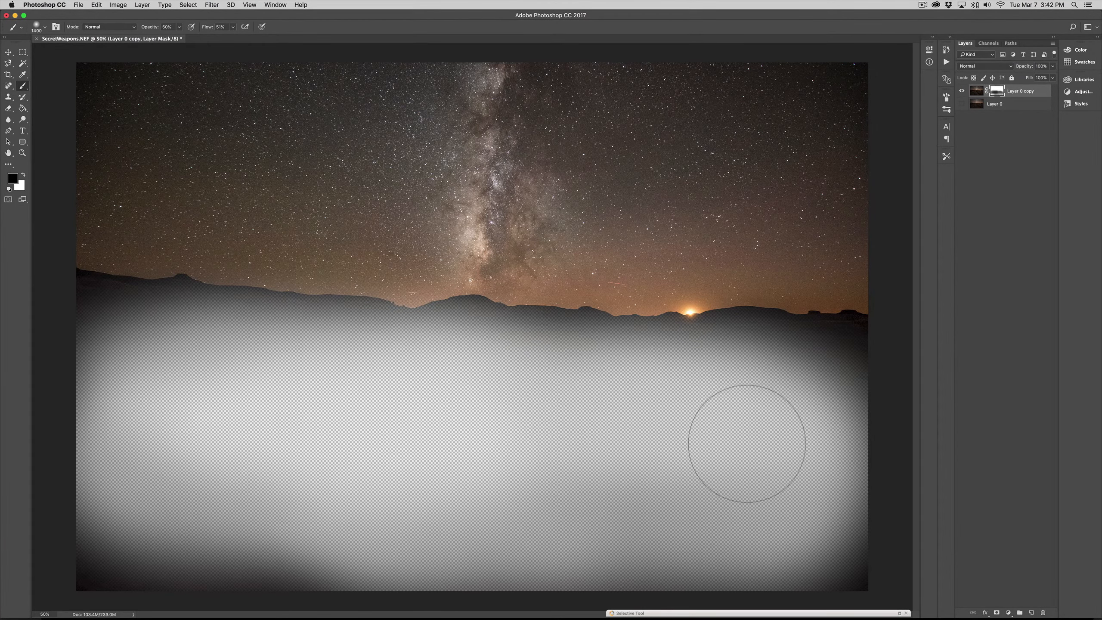
mouse_move(703, 495)
left_mouse_down()
mouse_move(513, 495)
mouse_move(632, 507)
mouse_move(405, 553)
mouse_move(35, 551)
mouse_move(114, 567)
mouse_move(135, 429)
mouse_move(111, 374)
mouse_move(71, 345)
mouse_move(515, 402)
mouse_move(672, 406)
mouse_move(828, 385)
mouse_move(846, 576)
mouse_move(664, 578)
mouse_move(835, 530)
left_mouse_up()
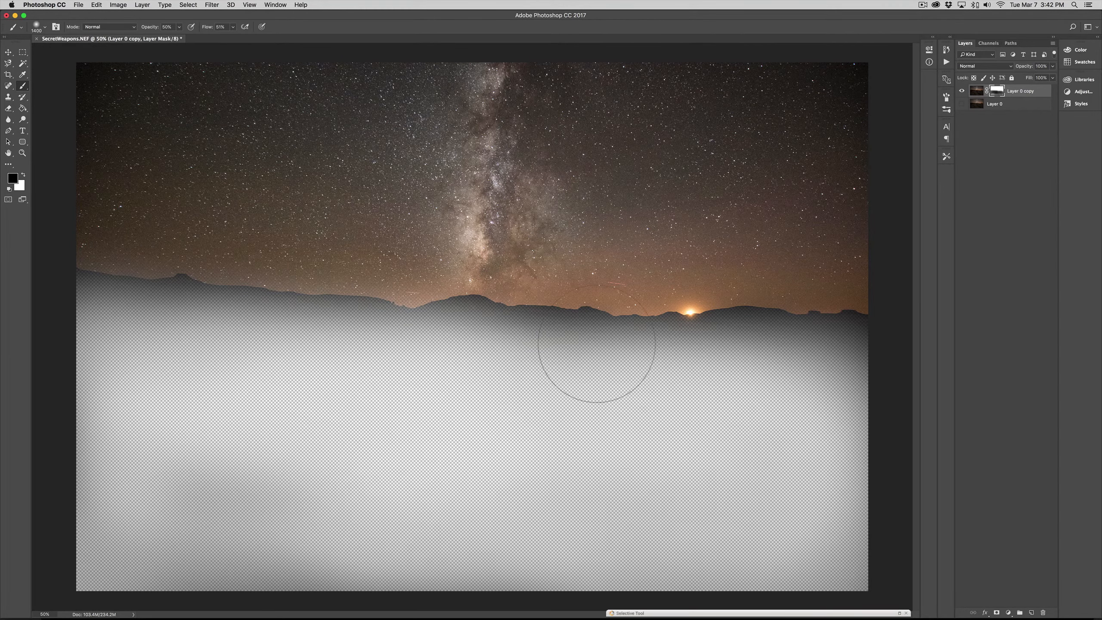
left_click(961, 104)
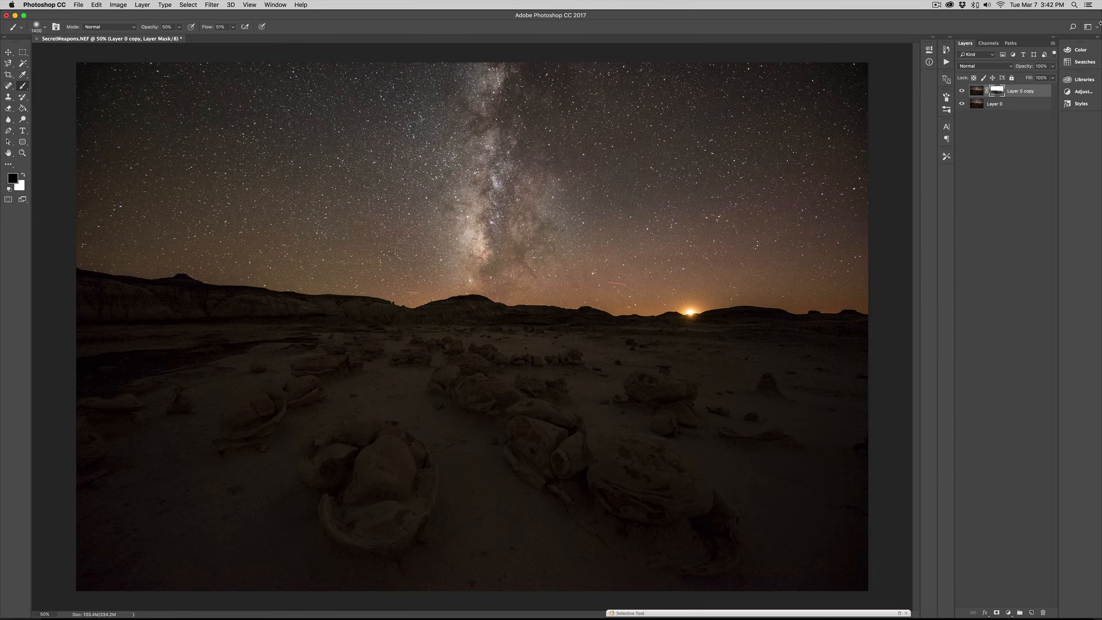
Delete the masked duplicate layer and return to the Move tool.
left_click(1040, 93)
key("Delete")
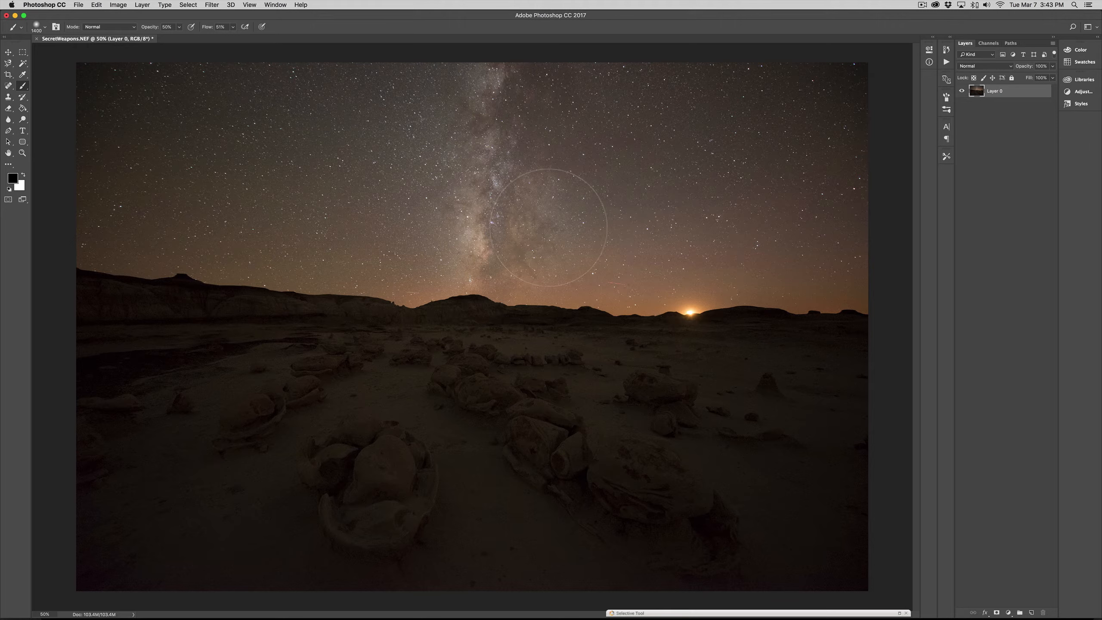
left_click(8, 53)
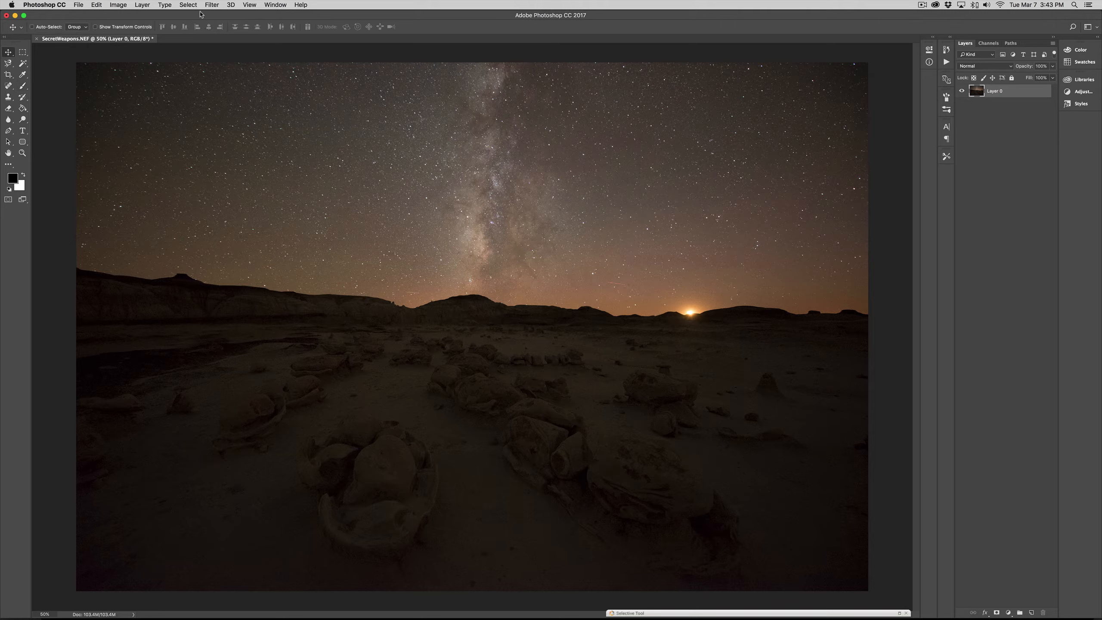
Open the Camera Raw Filter on the remaining photo layer and draw a radial filter across the sky.
left_click(213, 5)
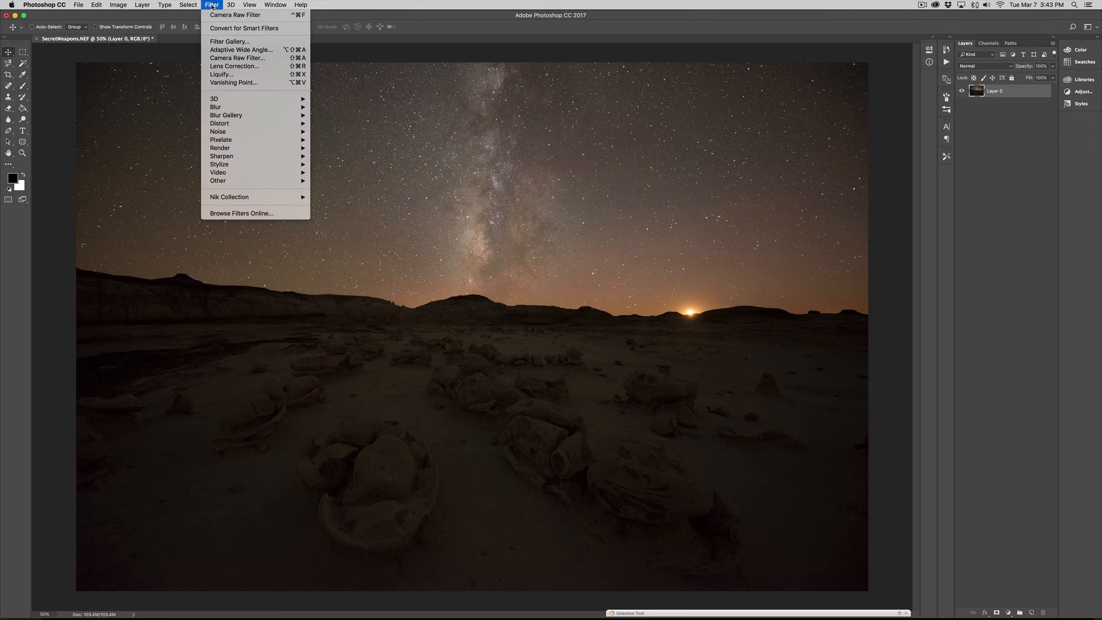
left_click(227, 61)
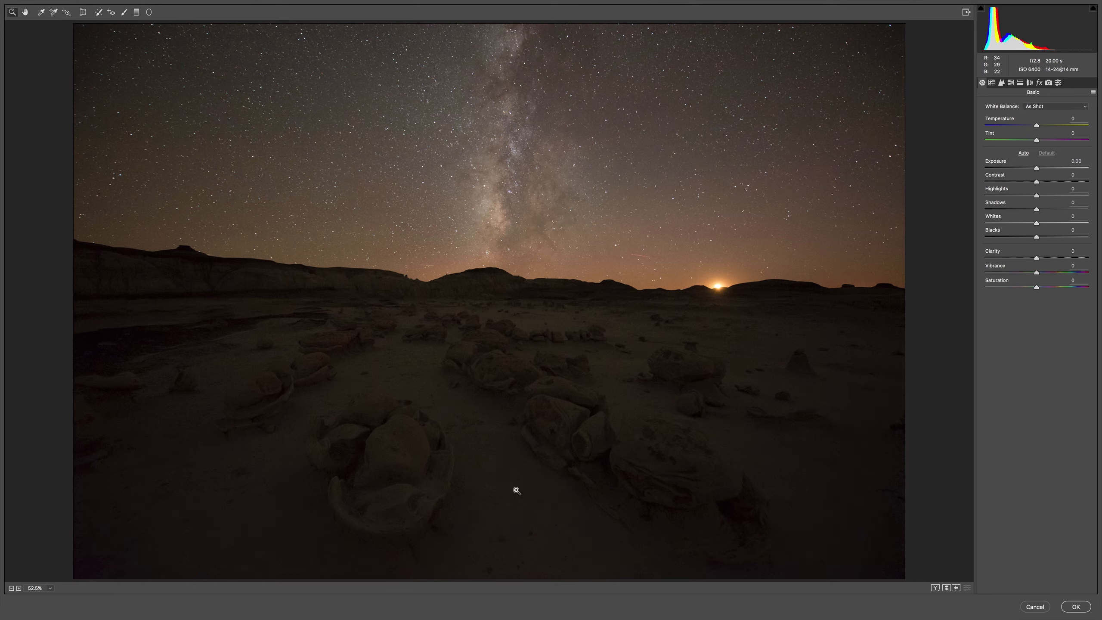
left_click(149, 13)
left_click_drag(419, 93, 577, 132)
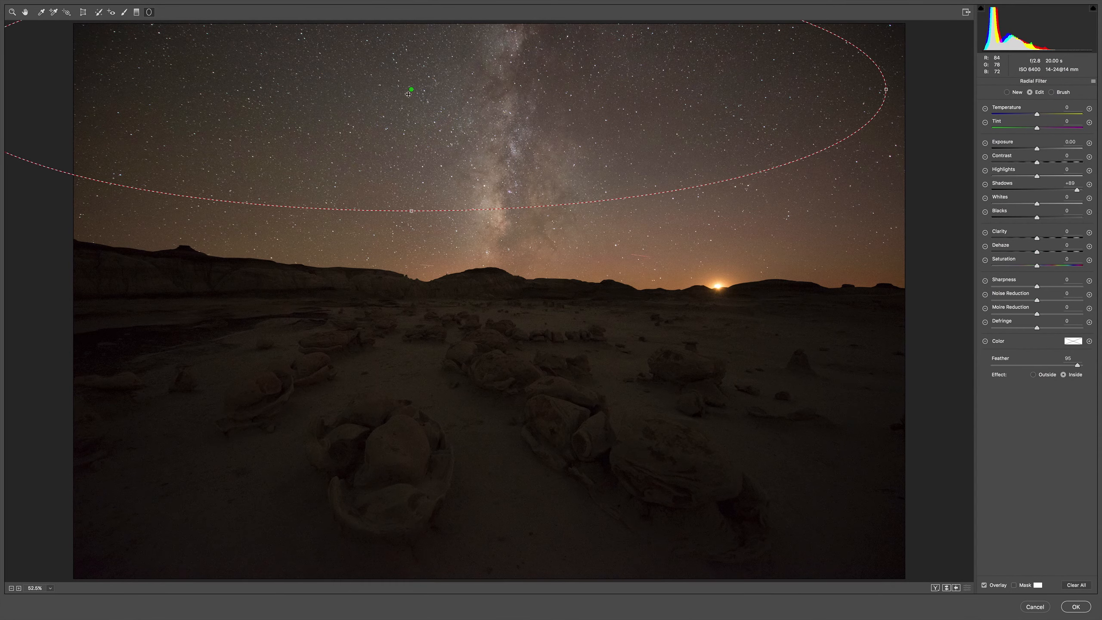
Move and reshape the radial filter into a tall, narrow ellipse around the Milky Way, reaching down to the horizon.
left_click_drag(408, 93, 502, 140)
left_click_drag(27, 140, 439, 167)
left_click_drag(501, 141, 526, 147)
mouse_move(602, 147)
left_mouse_down()
mouse_move(598, 156)
mouse_move(589, 148)
mouse_move(596, 155)
left_mouse_up()
left_click_drag(458, 137, 453, 137)
left_click_drag(545, 24, 543, 19)
left_click_drag(527, 146, 515, 146)
Set the radial filter's Clarity to +56, Dehaze to +22, Whites to +35 and Exposure to about +0.35, and apply the filter.
mouse_move(1039, 240)
left_mouse_down()
mouse_move(1068, 239)
mouse_move(1048, 252)
left_mouse_up()
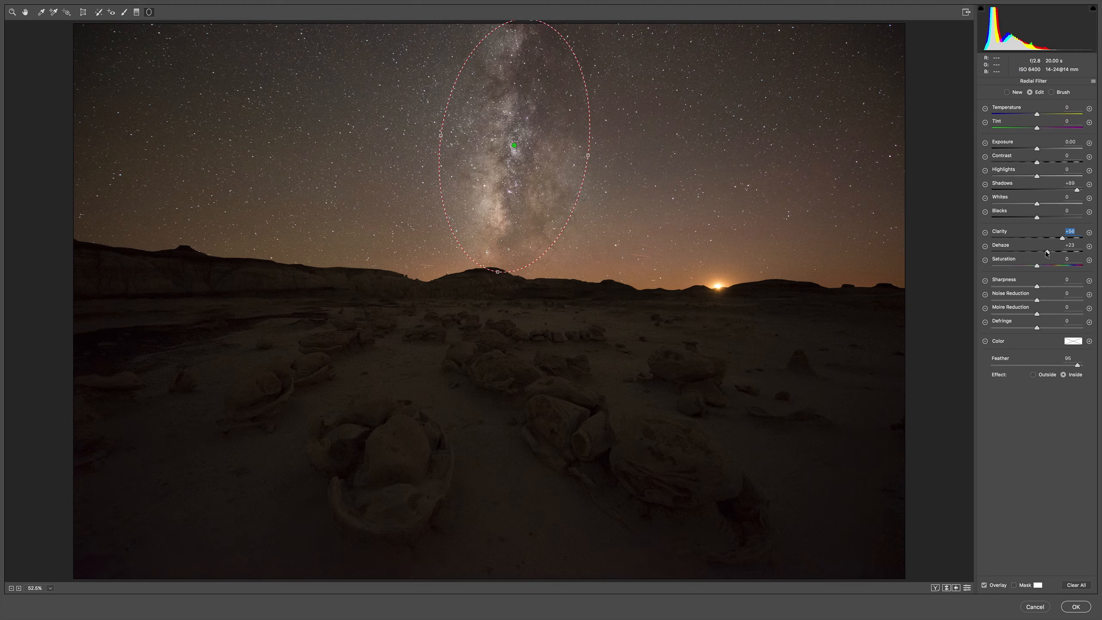
left_click(1053, 202)
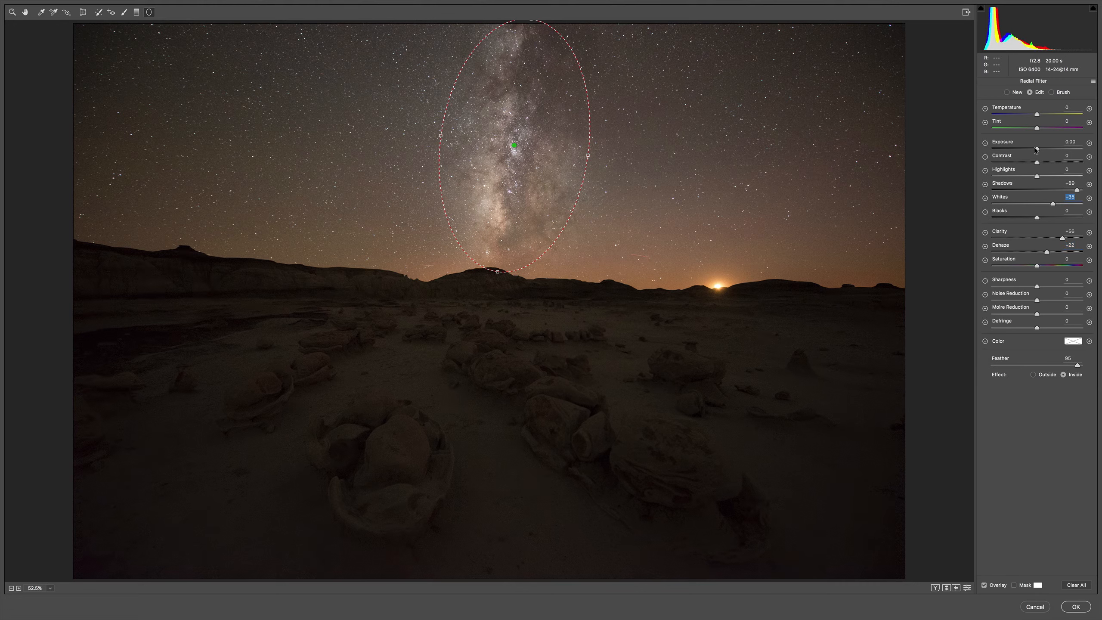
left_click_drag(1036, 149, 1041, 149)
left_click(1040, 149)
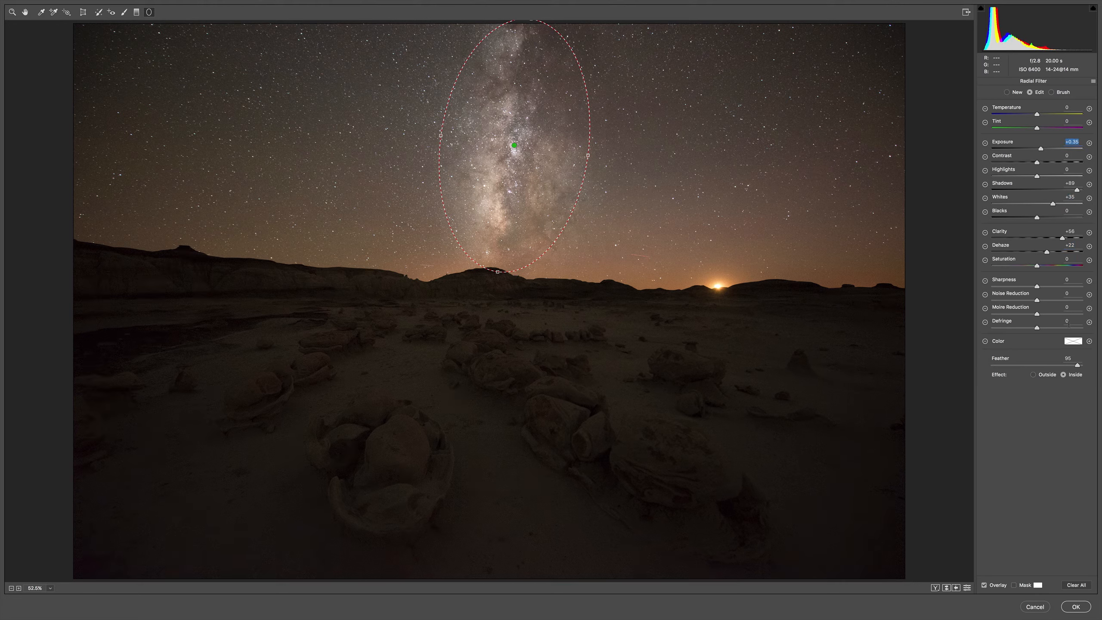
left_click(1073, 609)
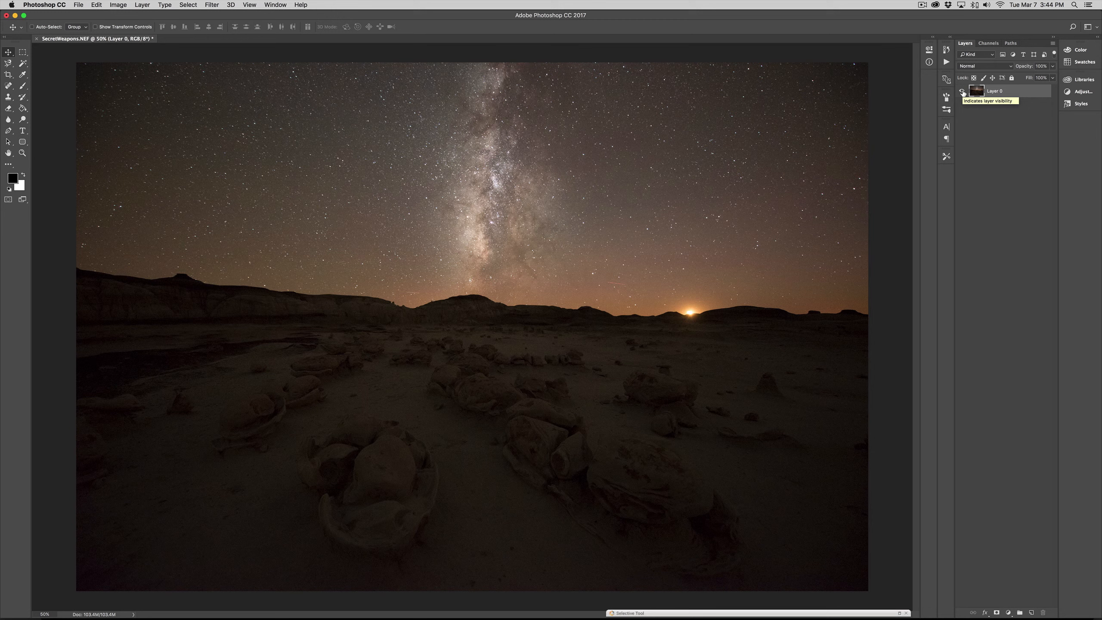
Compare the originally opened photo with the latest Camera Raw Filter result using the document history.
left_click(946, 49)
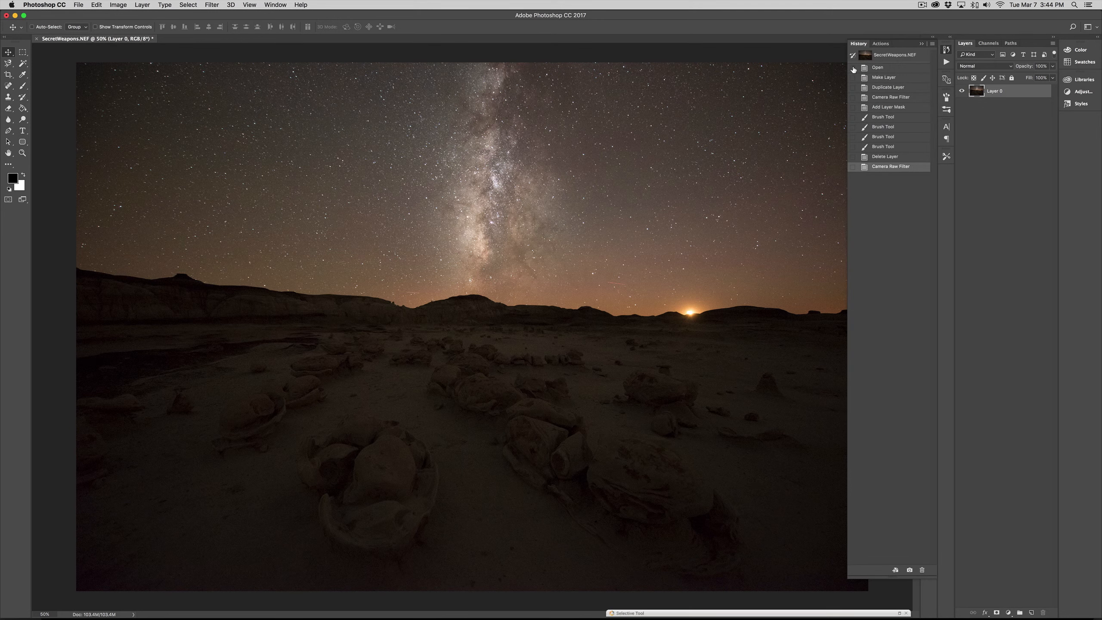
left_click(882, 68)
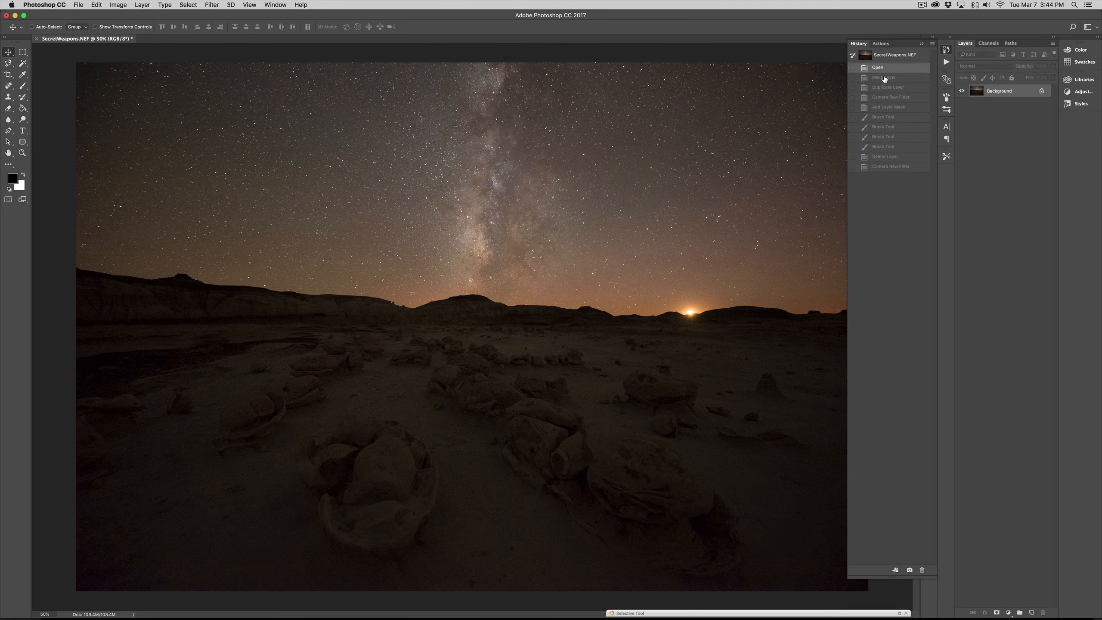
left_click(893, 170)
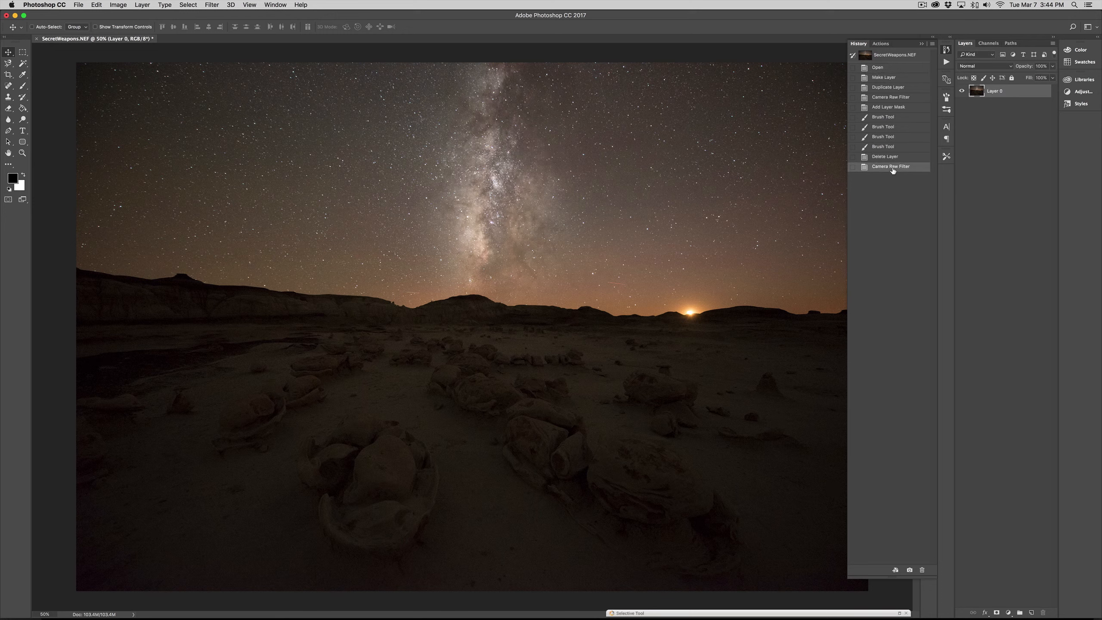
Step back to the photo's opened state in the history once more and return to the filtered state.
left_click(879, 67)
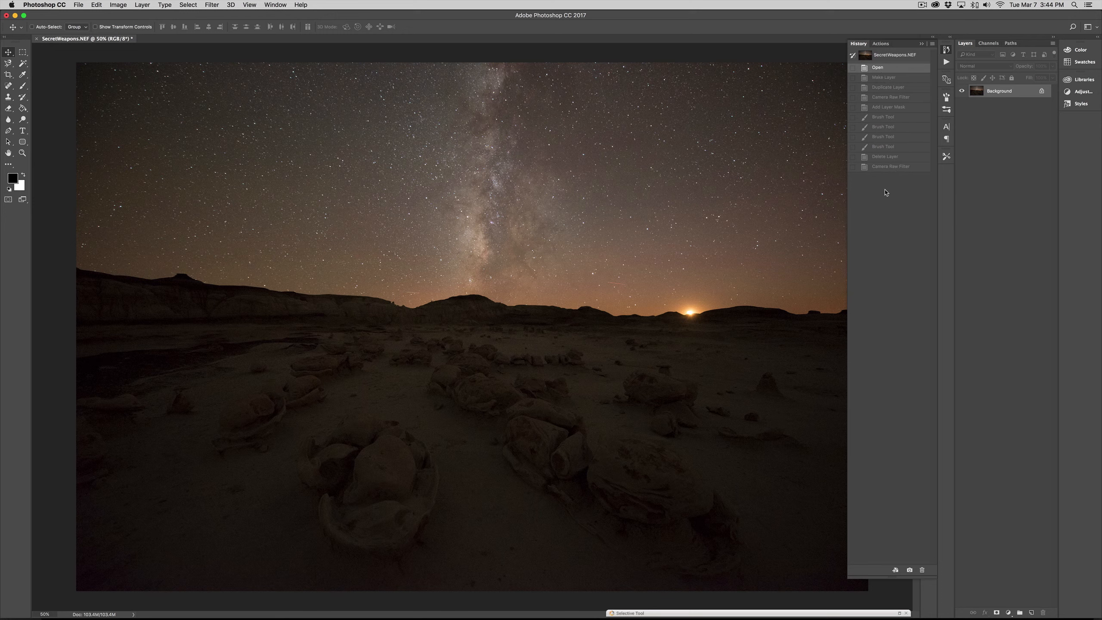
left_click(887, 169)
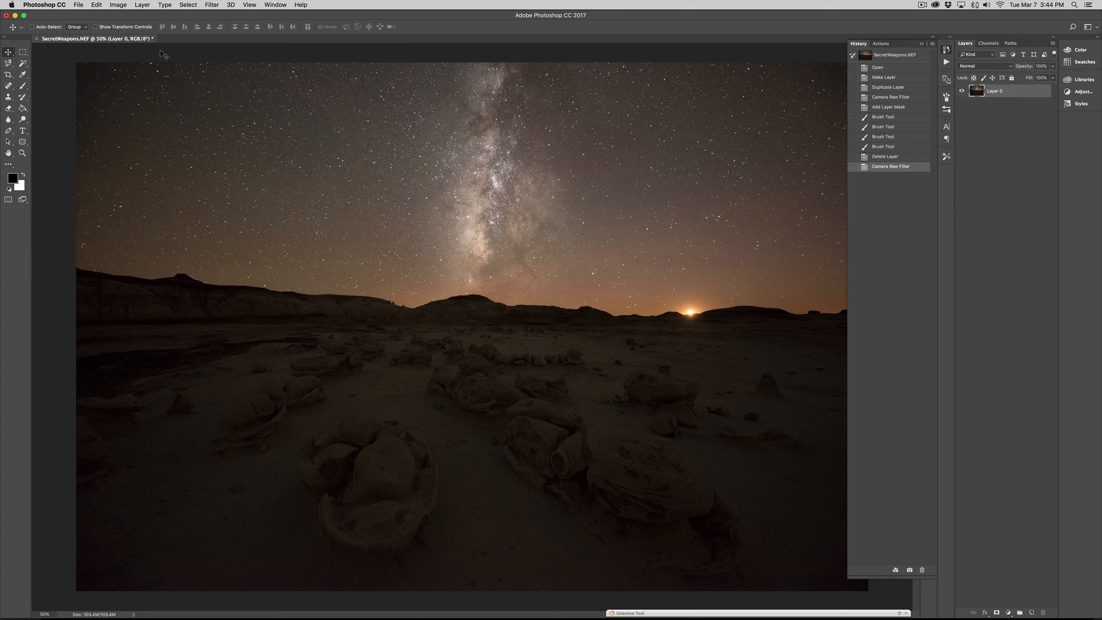
Open the Camera Raw Filter again and place a wide, flat radial filter over the rocky foreground below the horizon.
left_click(214, 5)
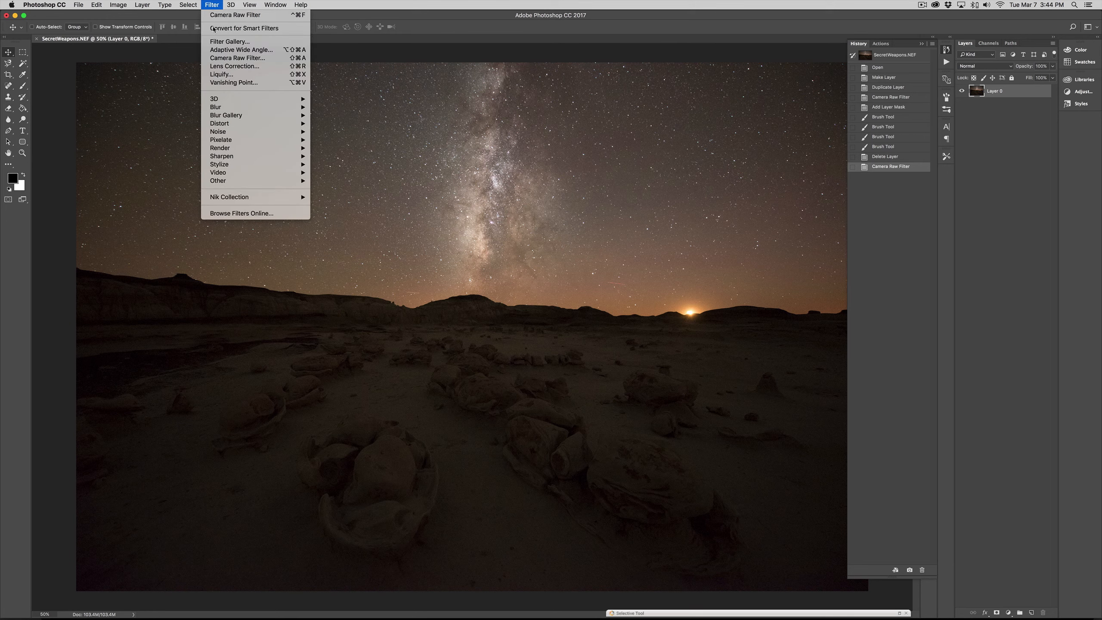
left_click(218, 59)
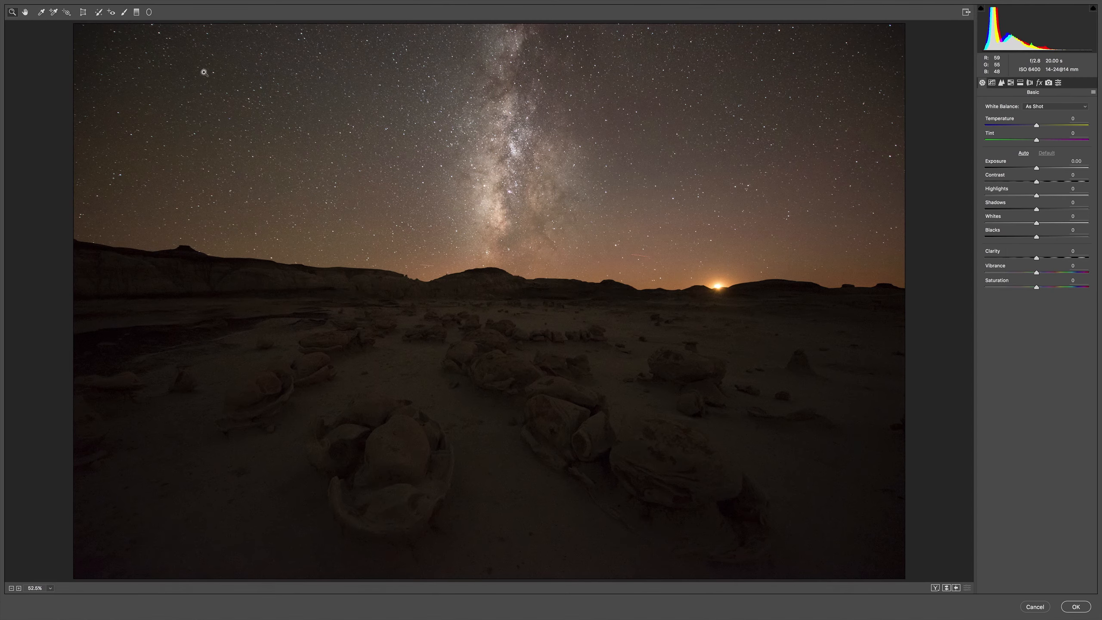
left_click(150, 12)
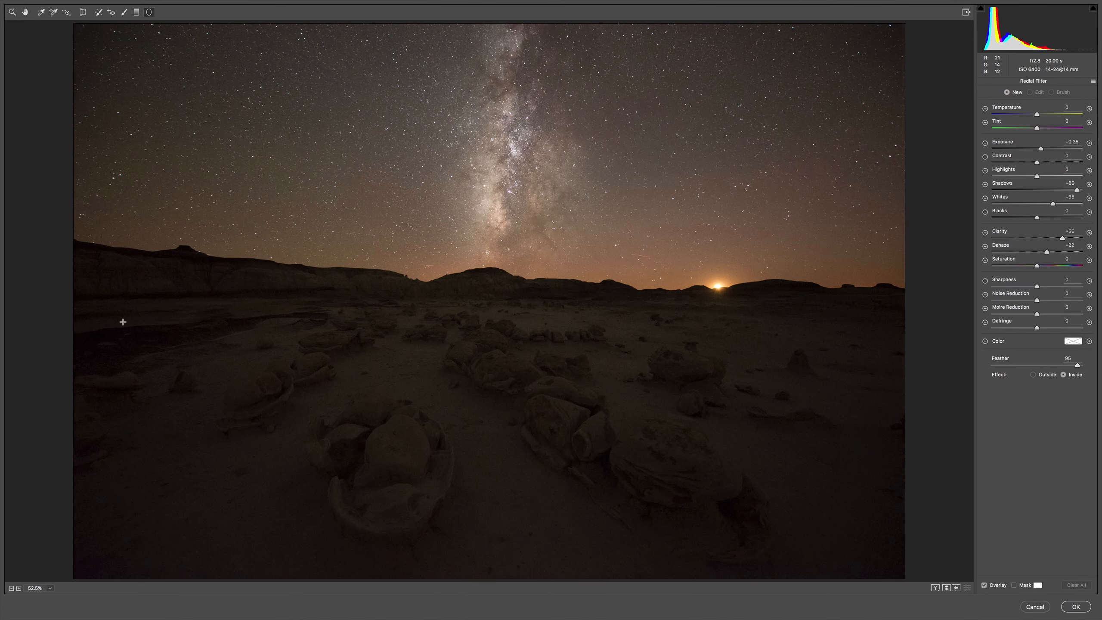
left_click_drag(100, 307, 490, 436)
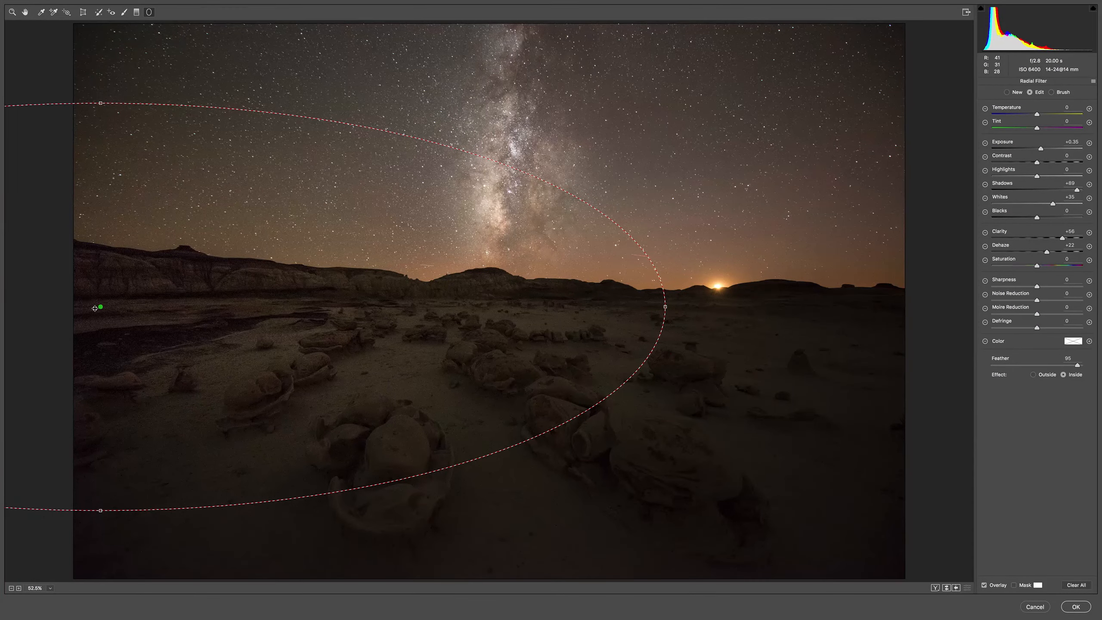
left_click_drag(94, 308, 440, 389)
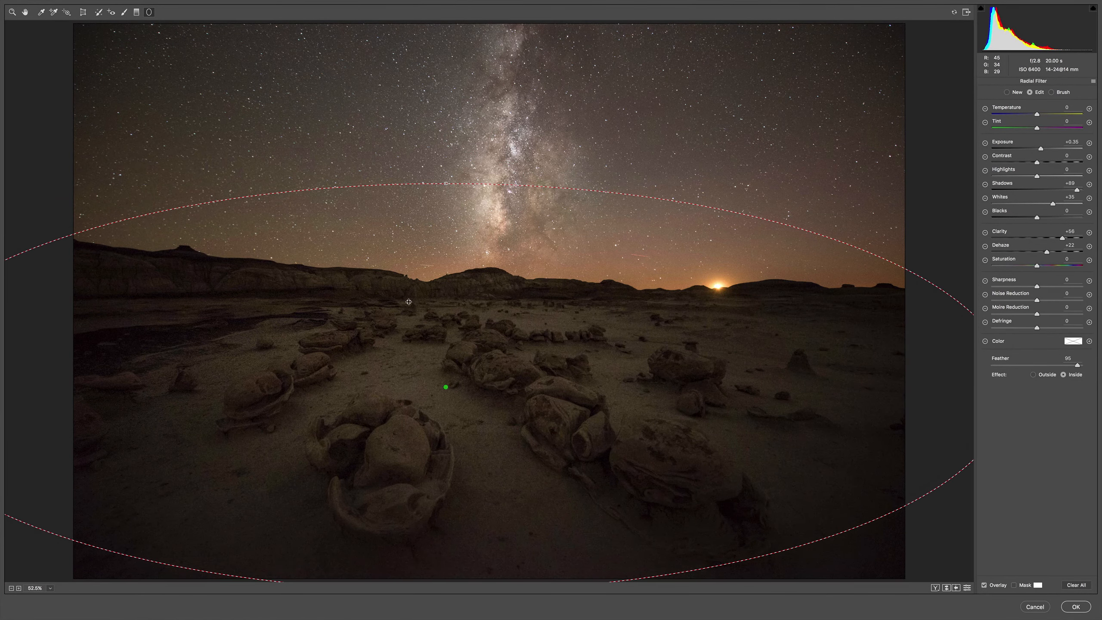
left_click_drag(446, 181, 446, 249)
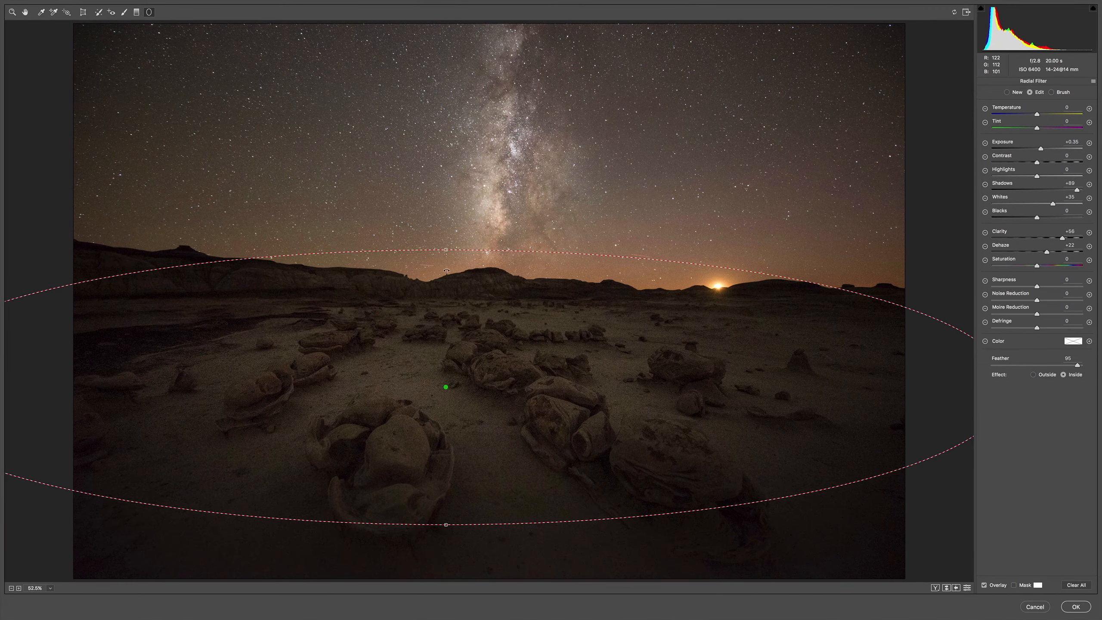
left_click_drag(447, 385, 445, 442)
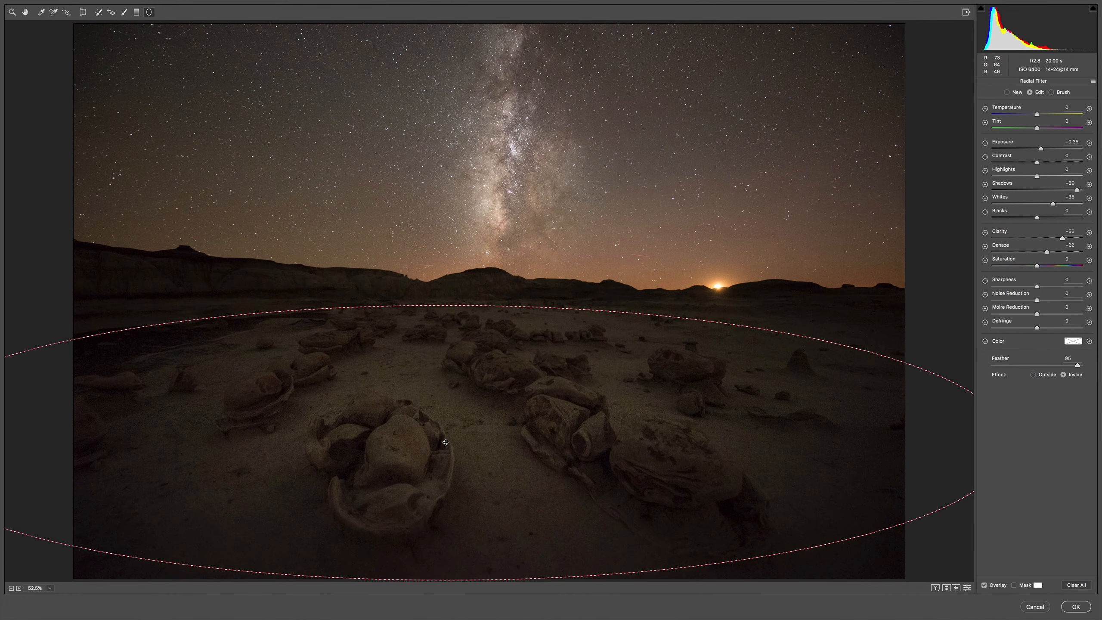
Reset the foreground radial filter's Shadows, Whites, Dehaze, Clarity and Exposure to 0.
double_click(1077, 190)
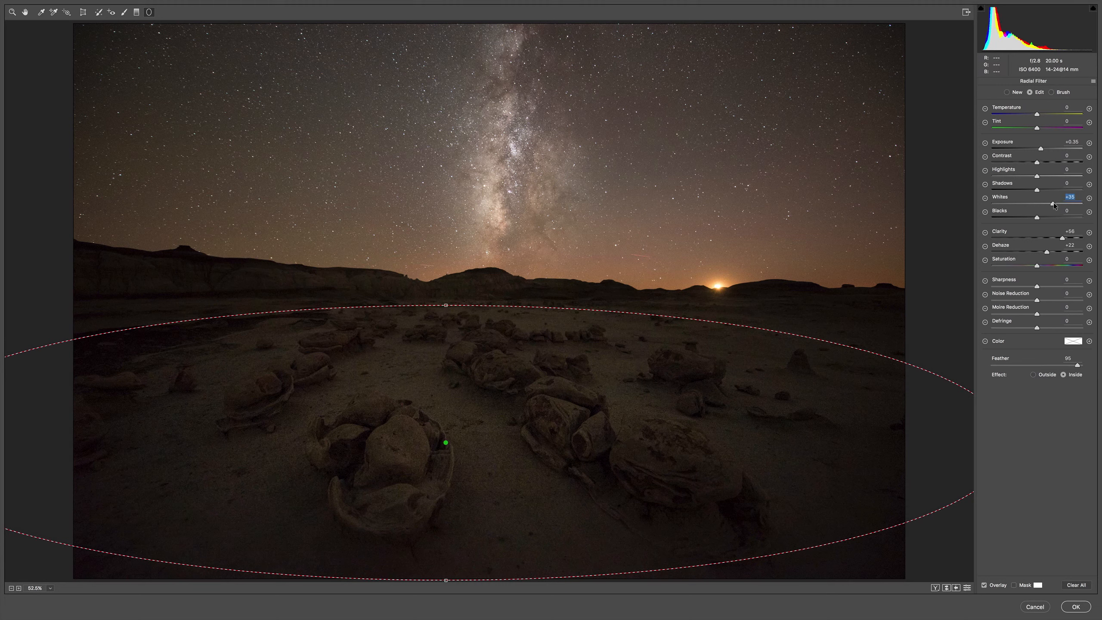
double_click(1053, 204)
double_click(1047, 251)
double_click(1062, 239)
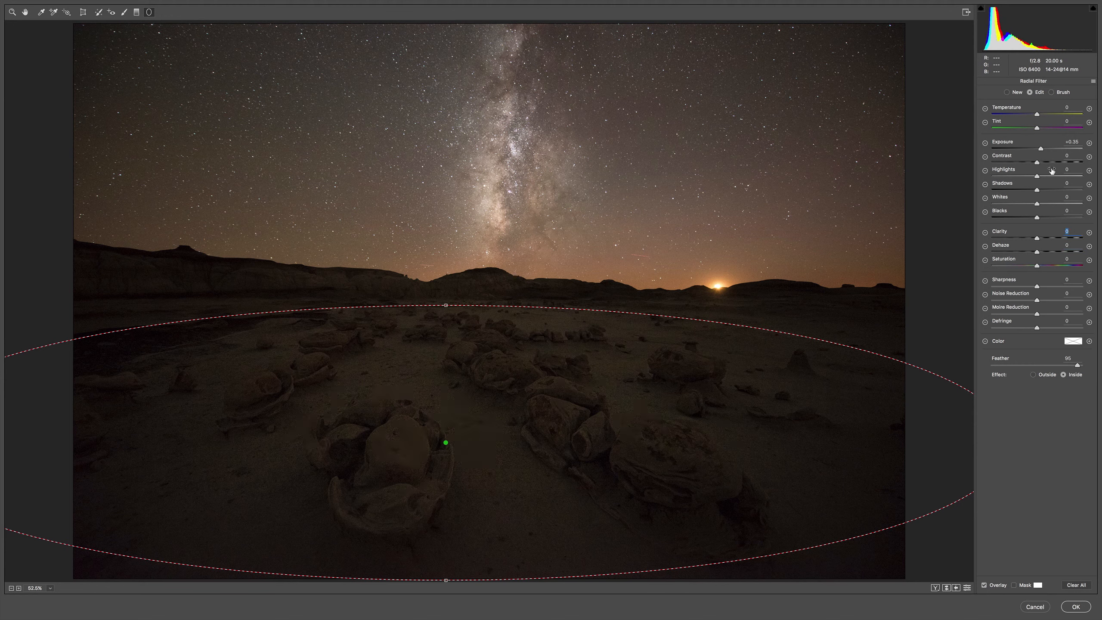
double_click(1041, 149)
Set the foreground radial filter's Shadows to +100 and Noise Reduction to +80, and apply the filter.
left_click_drag(1037, 190, 1084, 190)
left_click_drag(1037, 301, 1073, 301)
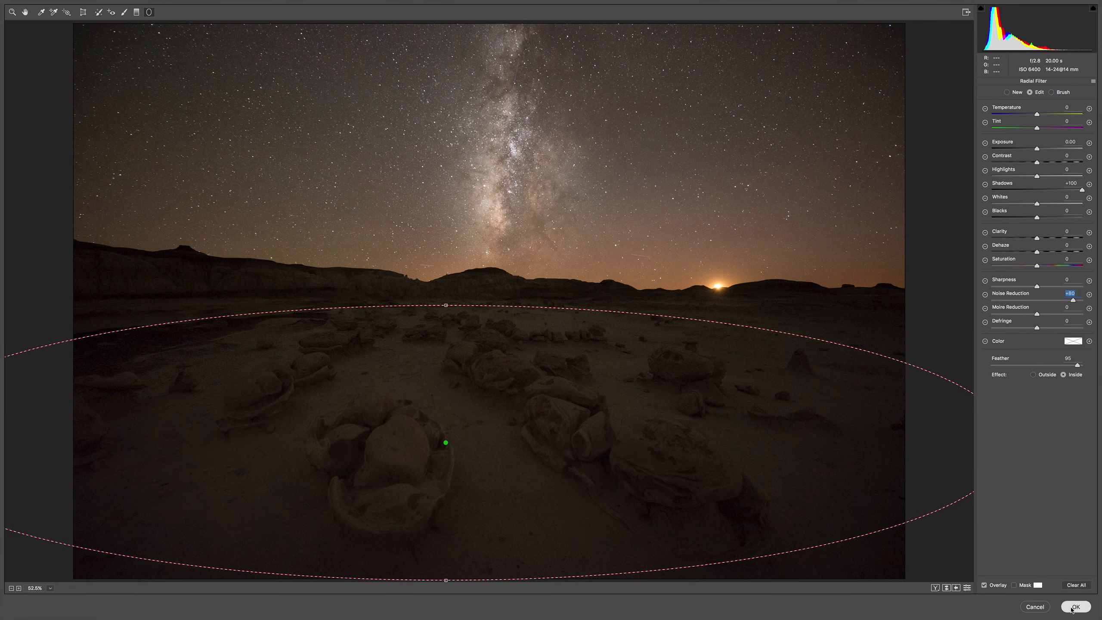
left_click(1072, 607)
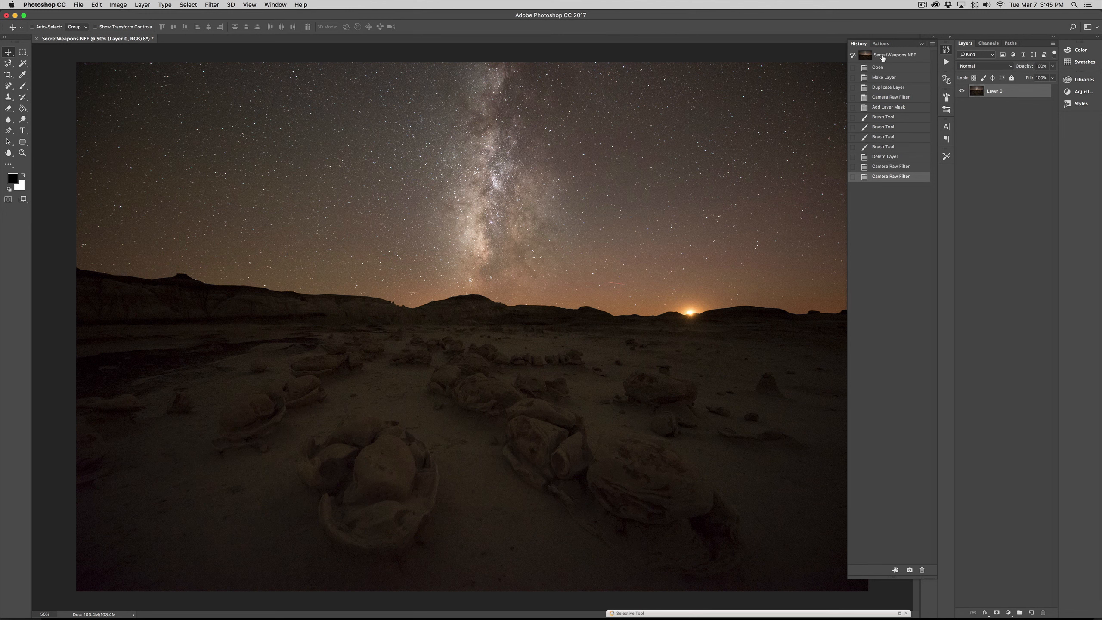
Compare the foreground-filtered result with the previous Camera Raw Filter state and with the originally opened photo in the history.
left_click(891, 166)
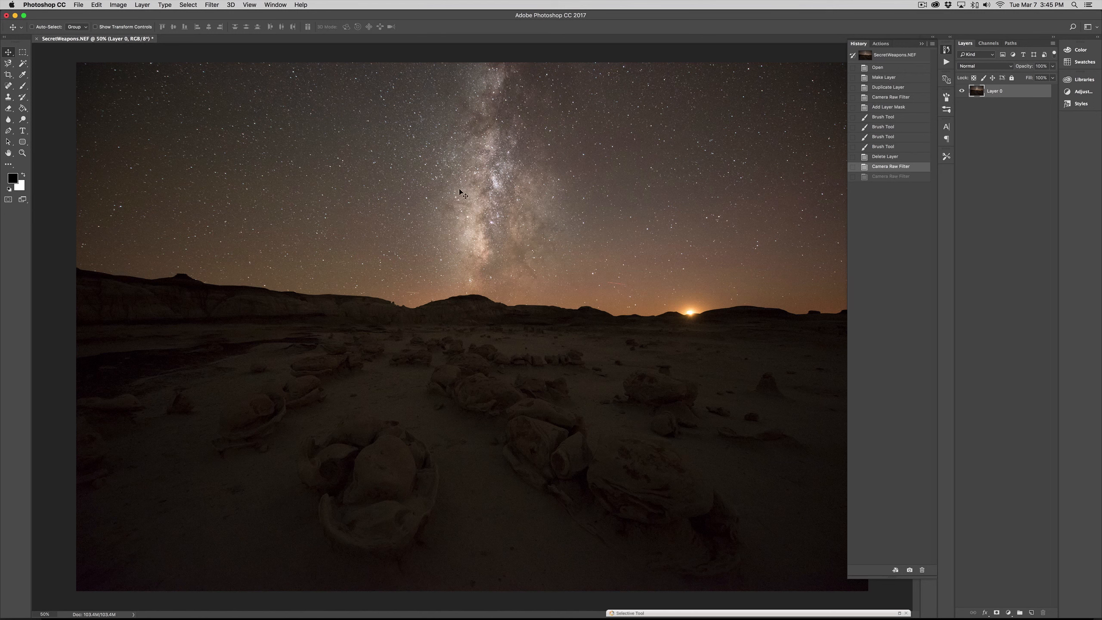
left_click(891, 177)
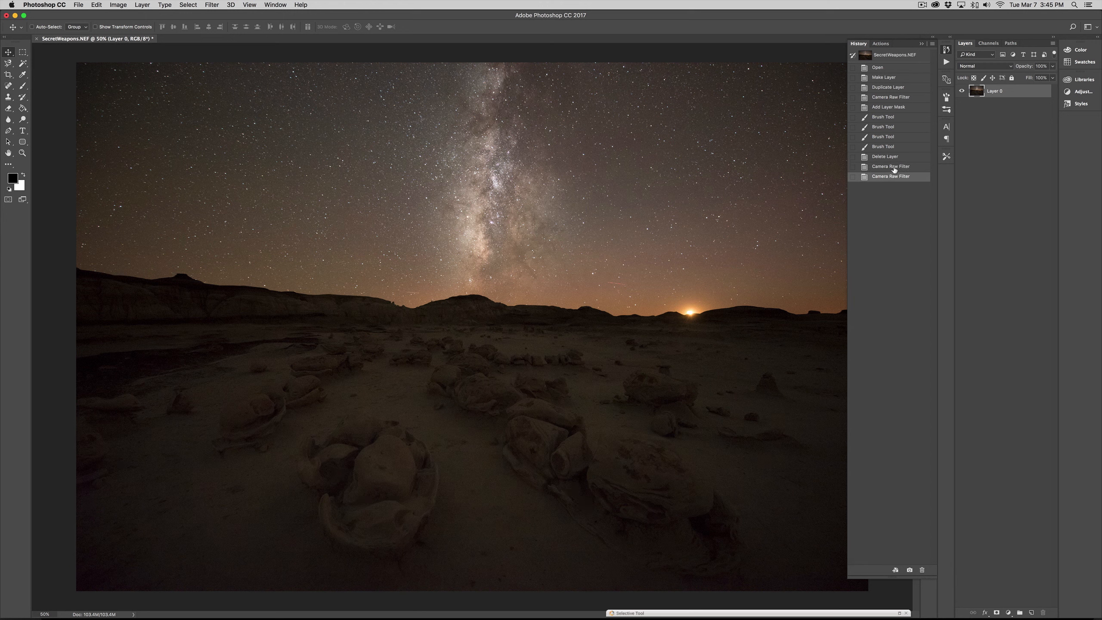
left_click(894, 167)
left_click(894, 178)
left_click(897, 167)
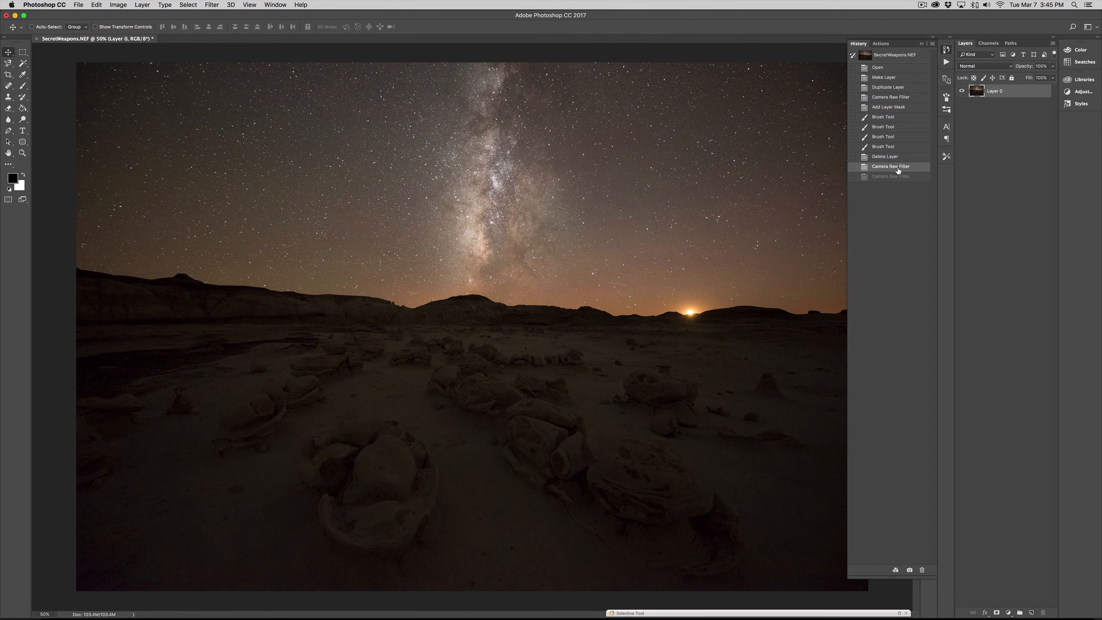
left_click(899, 178)
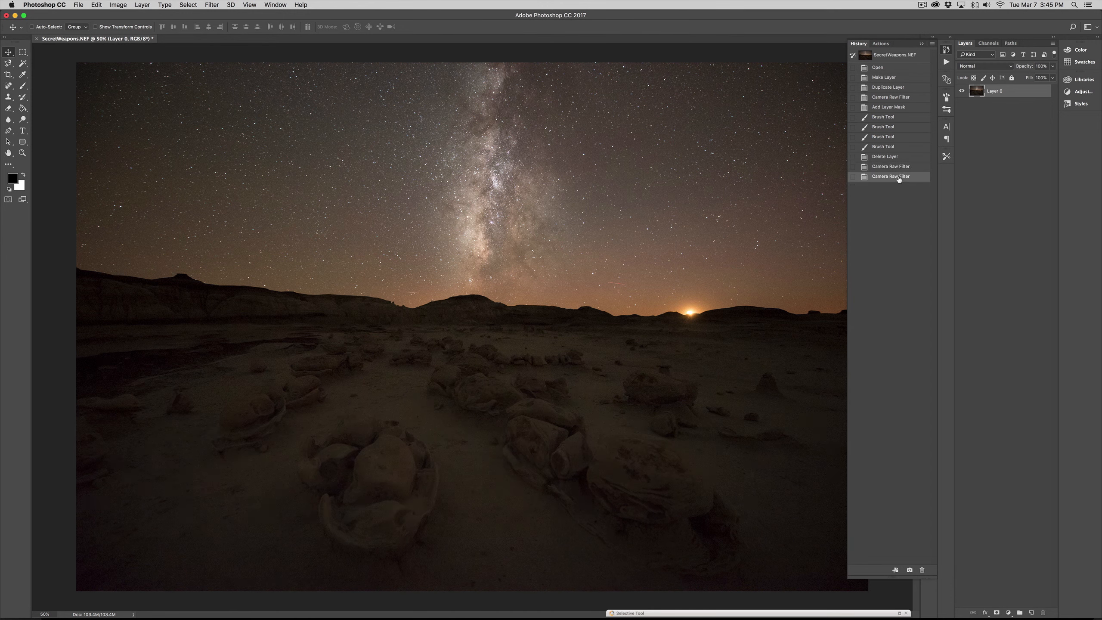
left_click(881, 69)
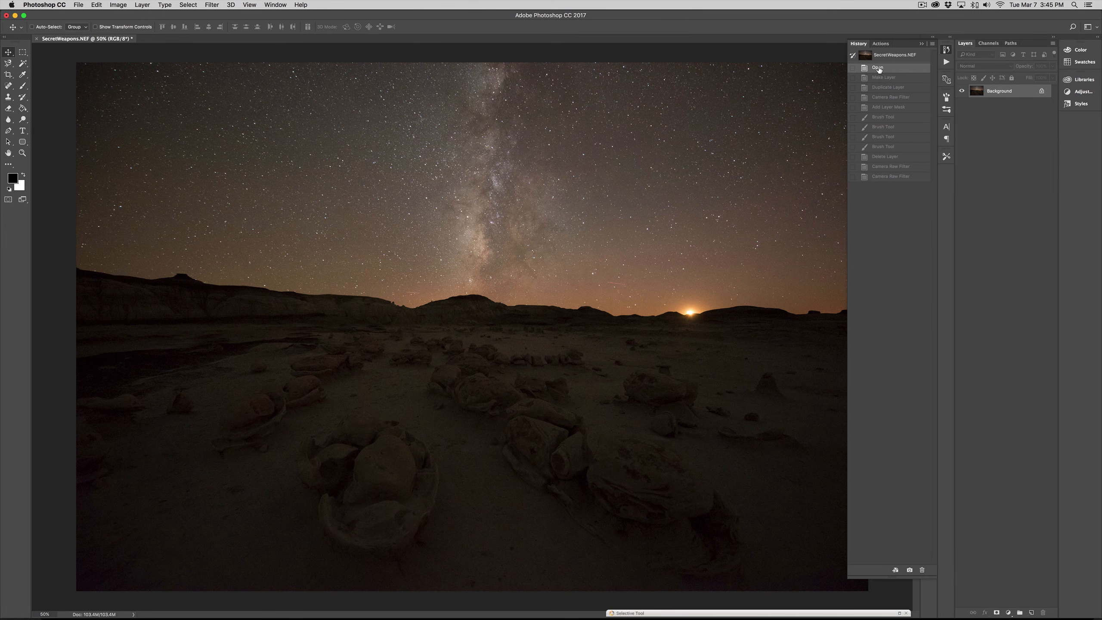
left_click(882, 177)
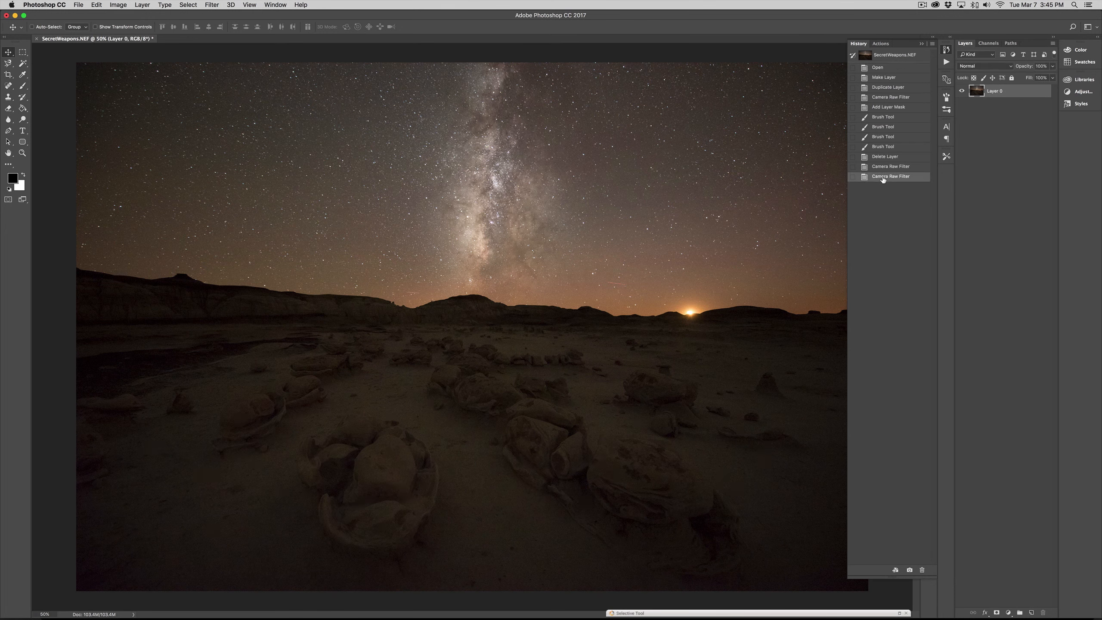